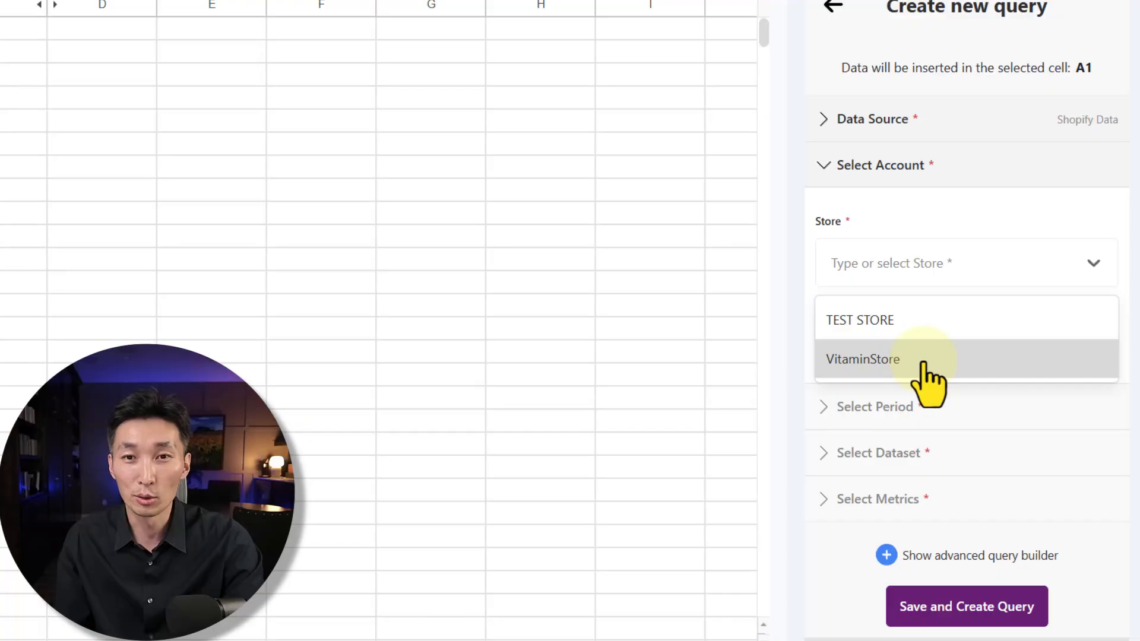
- Select VitaminStore as the Shopify store and set the query's date range to Last 90 Days
{"action": "left_click", "coordinate": [923, 363]}
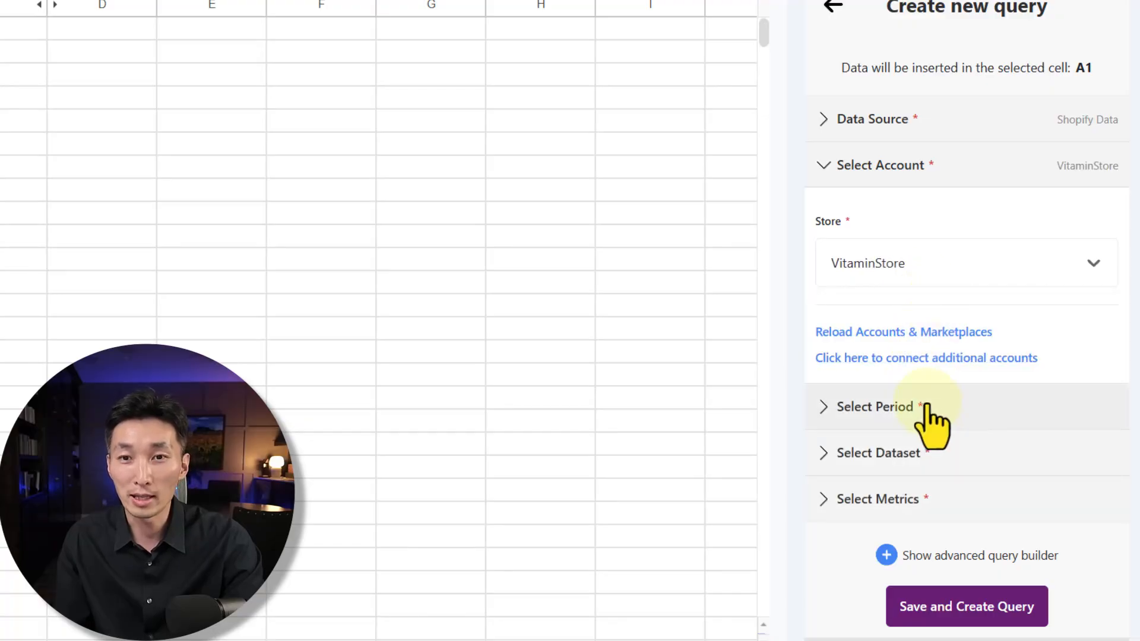
{"action": "left_click", "coordinate": [926, 408]}
{"action": "left_click", "coordinate": [949, 314]}
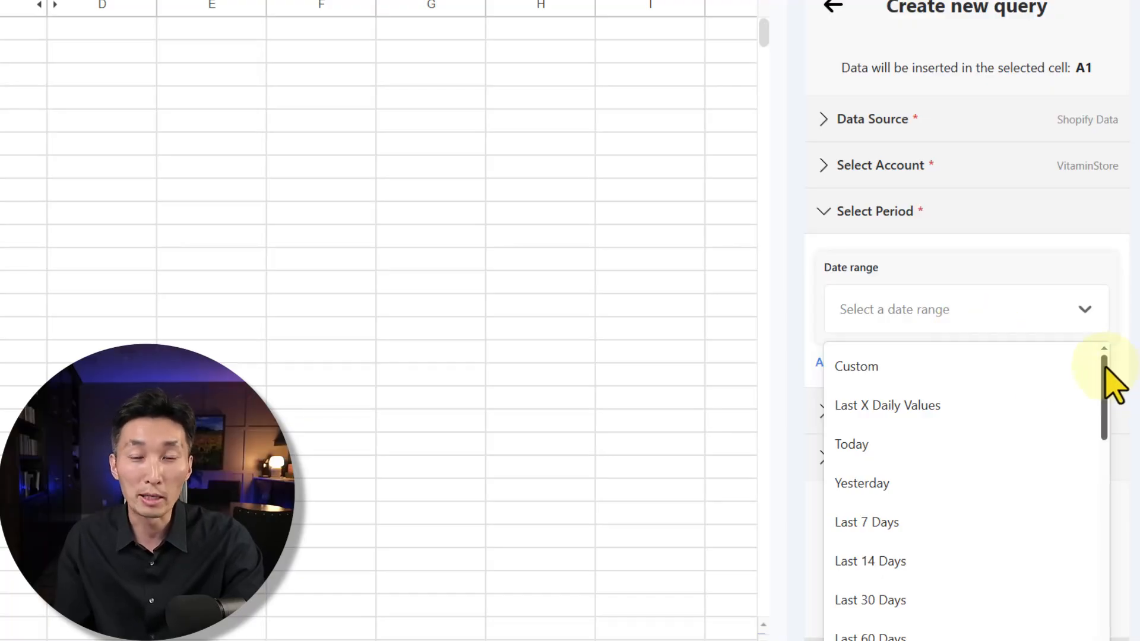
{"action": "scroll", "coordinate": [1105, 371], "scroll_direction": "down", "scroll_amount": 1}
{"action": "mouse_move", "coordinate": [1105, 371]}
{"action": "left_mouse_down"}
{"action": "mouse_move", "coordinate": [1104, 452]}
{"action": "mouse_move", "coordinate": [1098, 356]}
{"action": "left_mouse_up"}
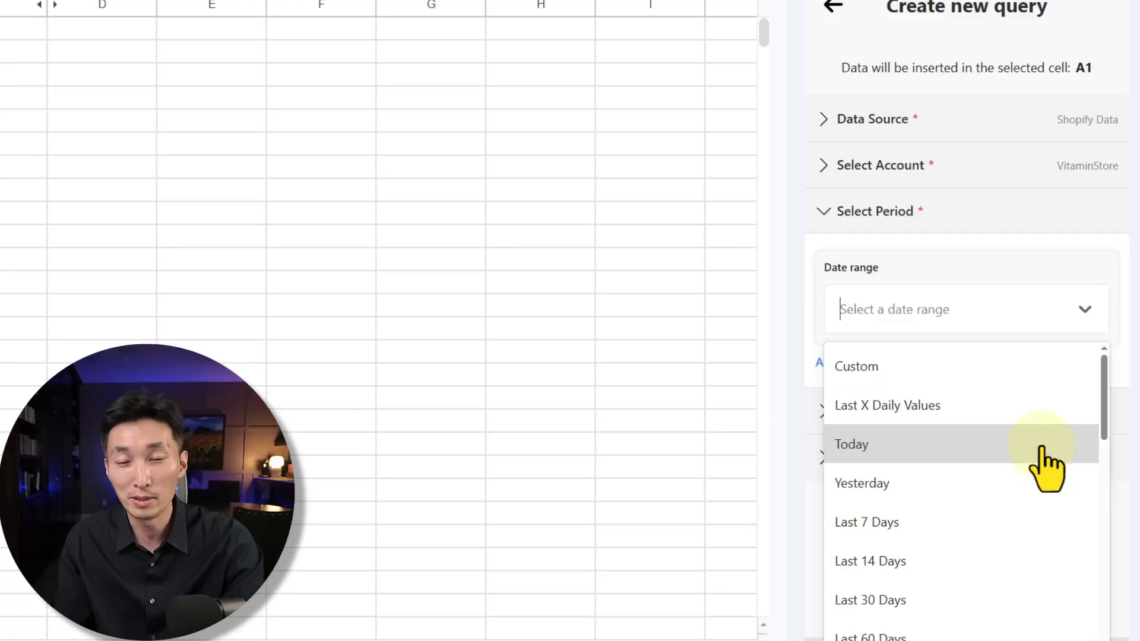
{"action": "scroll", "coordinate": [1003, 528], "scroll_direction": "down", "scroll_amount": 2}
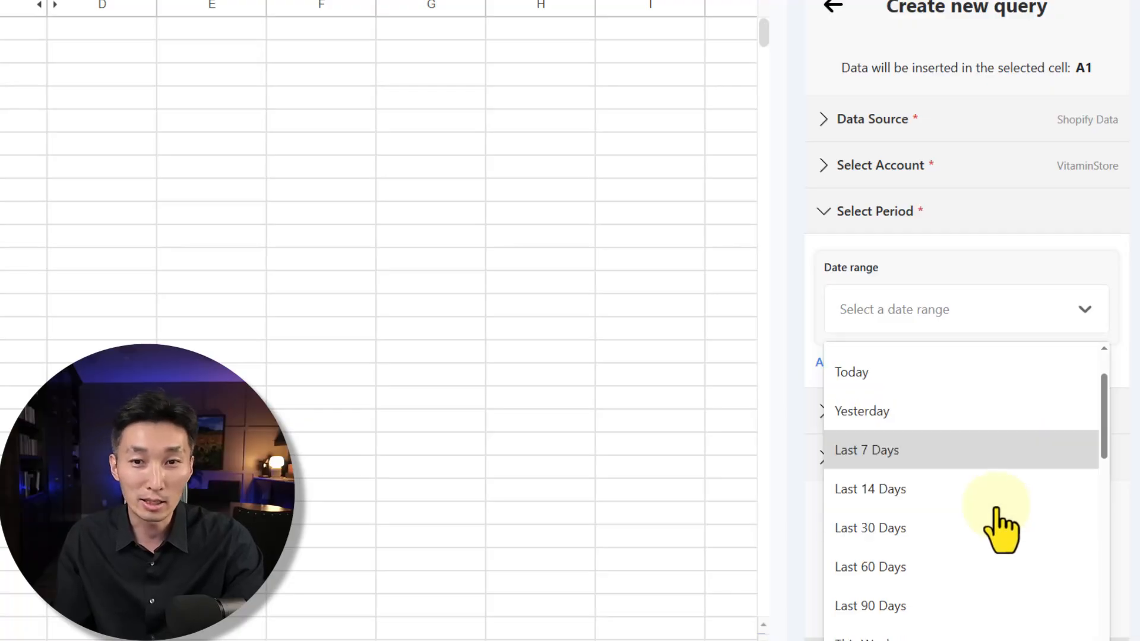
{"action": "left_click", "coordinate": [934, 606]}
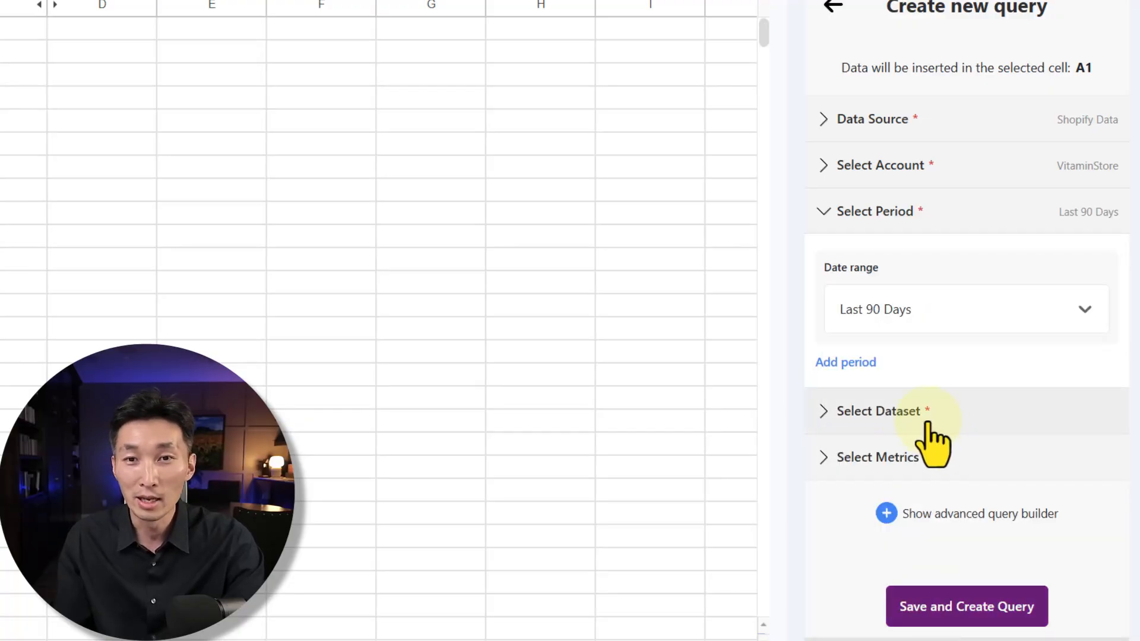
- Choose Inventory as the dataset of the Shopify query
{"action": "left_click", "coordinate": [927, 423]}
{"action": "left_click", "coordinate": [933, 375]}
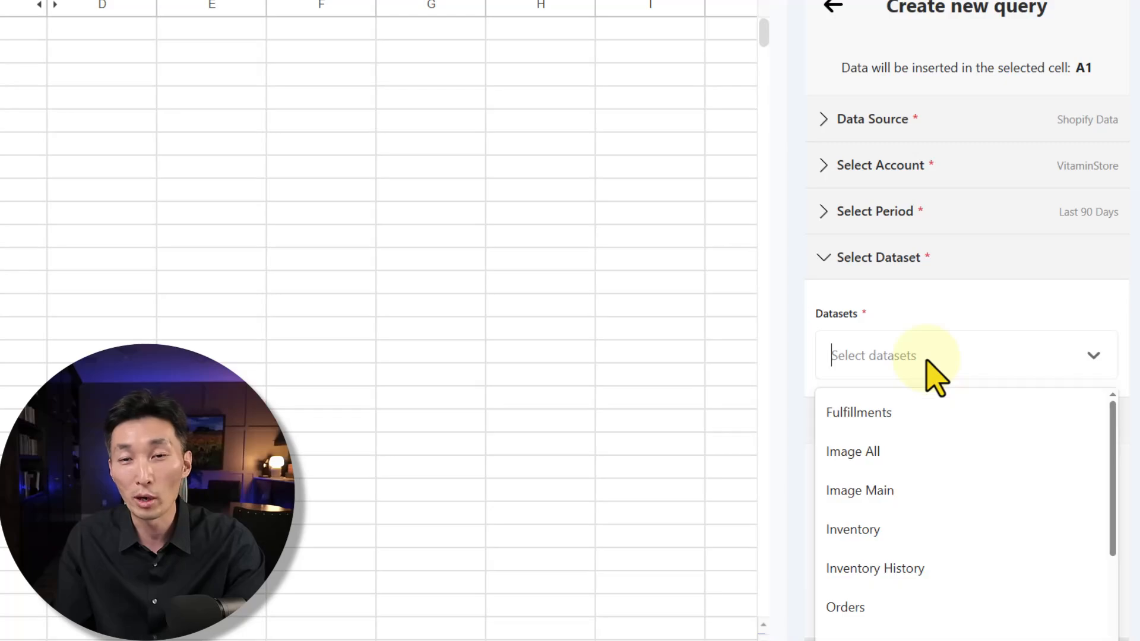
{"action": "type", "text": "inve"}
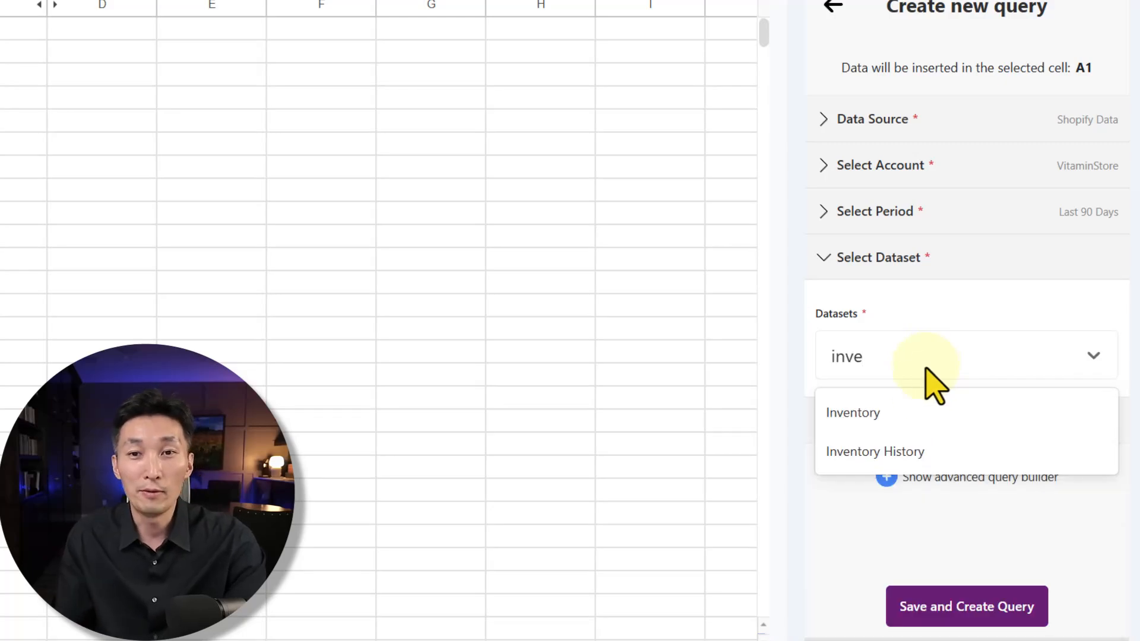
{"action": "left_click", "coordinate": [919, 409]}
- Include all metrics in the Shopify inventory query and save it under the suggested name
{"action": "left_click", "coordinate": [884, 456]}
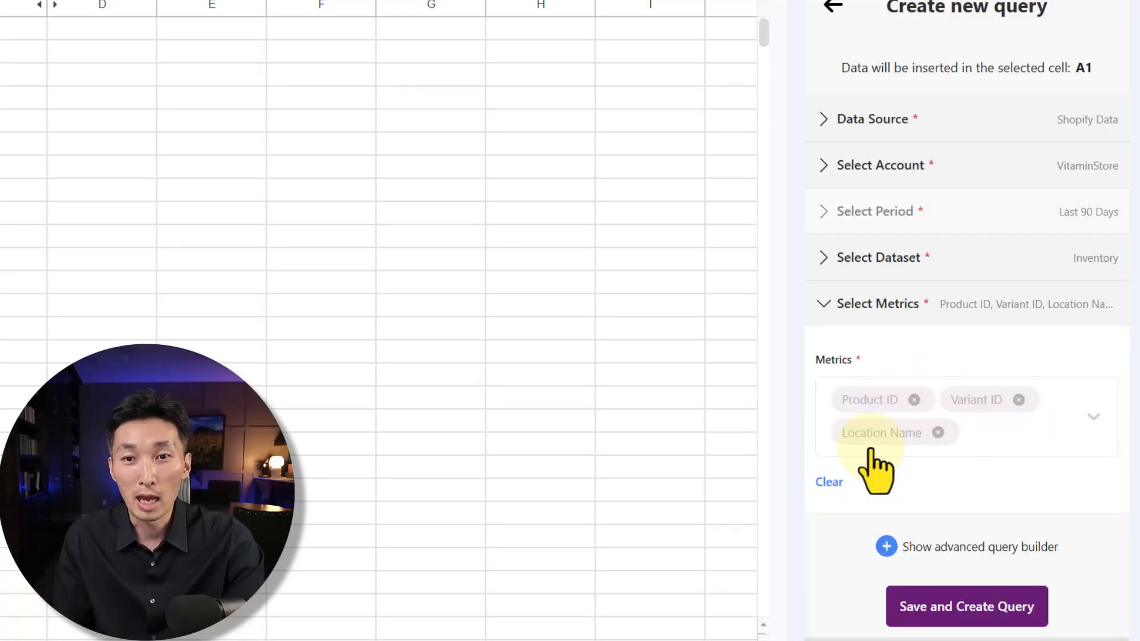
{"action": "left_click", "coordinate": [980, 440]}
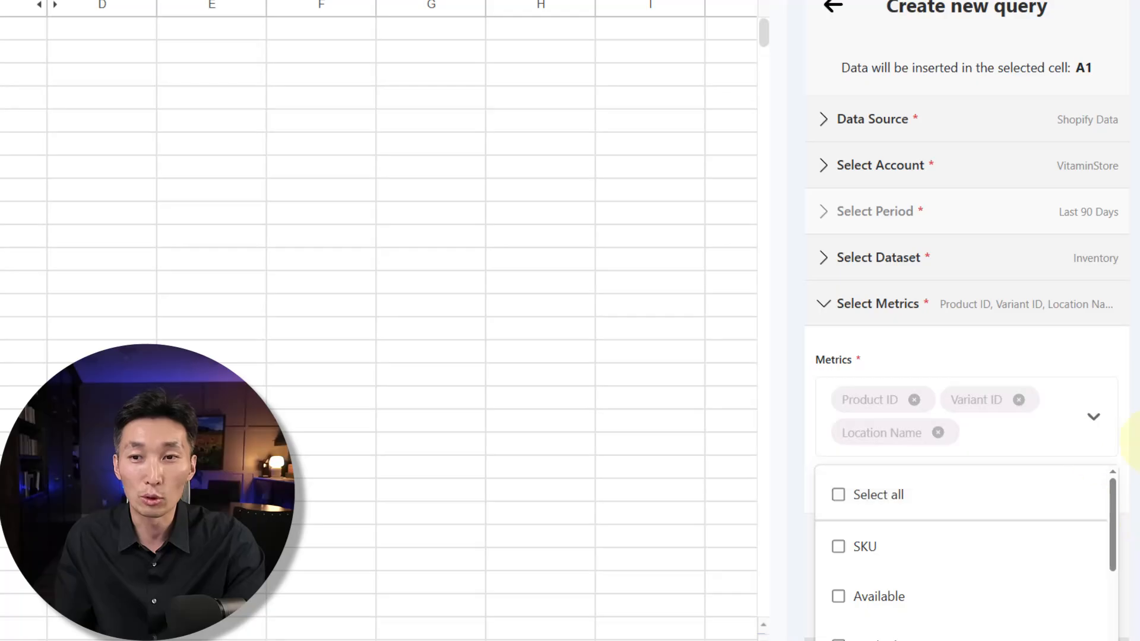
{"action": "mouse_move", "coordinate": [1113, 482]}
{"action": "left_mouse_down"}
{"action": "mouse_move", "coordinate": [1113, 575]}
{"action": "mouse_move", "coordinate": [1111, 485]}
{"action": "left_mouse_up"}
{"action": "left_click", "coordinate": [903, 503]}
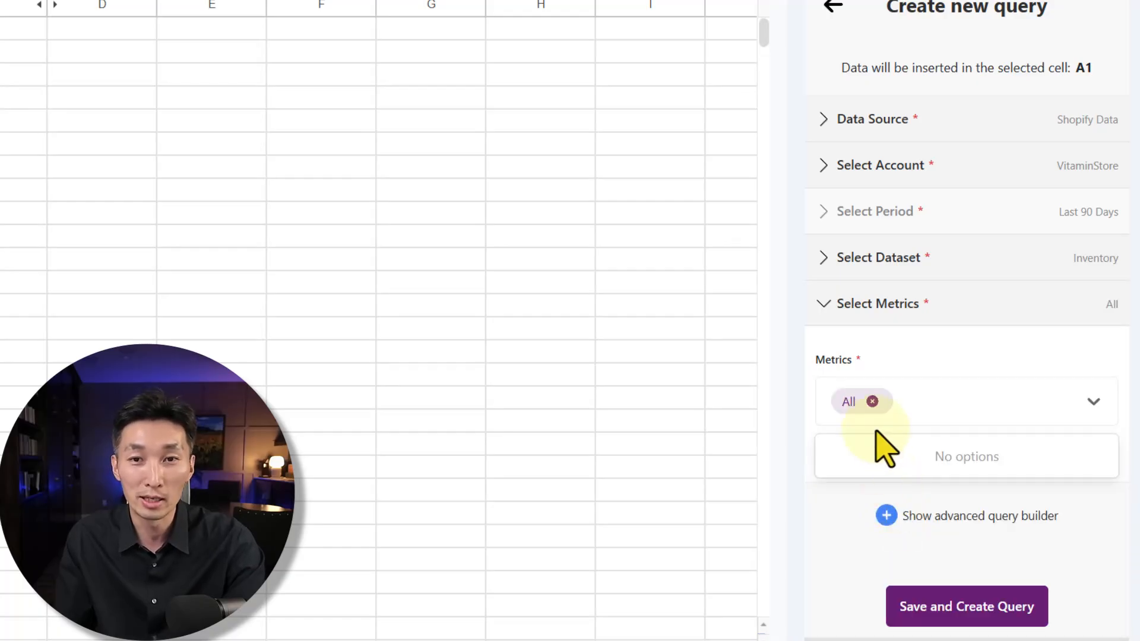
{"action": "left_click", "coordinate": [941, 611]}
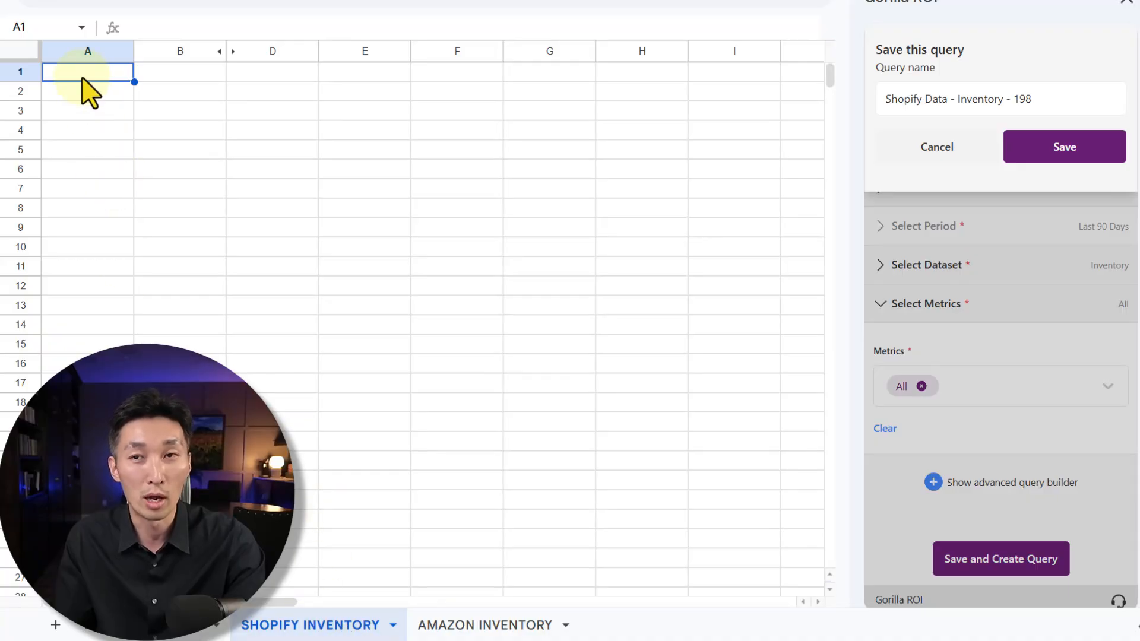
{"action": "left_click", "coordinate": [1056, 149]}
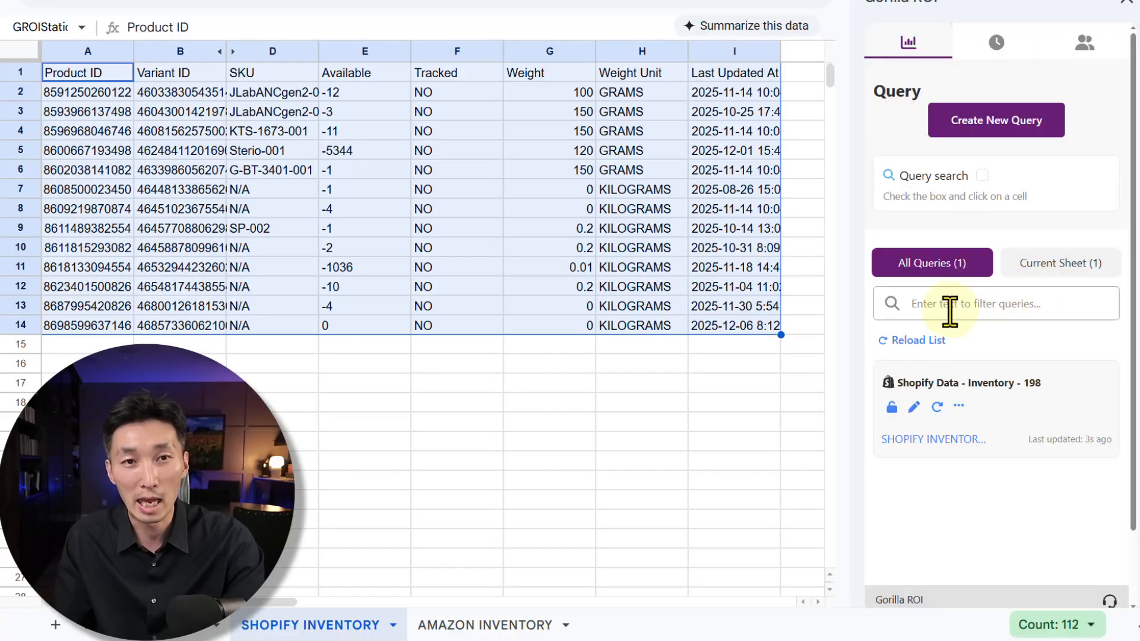
- Refresh the saved Shopify inventory query to update the data on the SHOPIFY INVENTORY sheet
{"action": "left_click", "coordinate": [210, 152]}
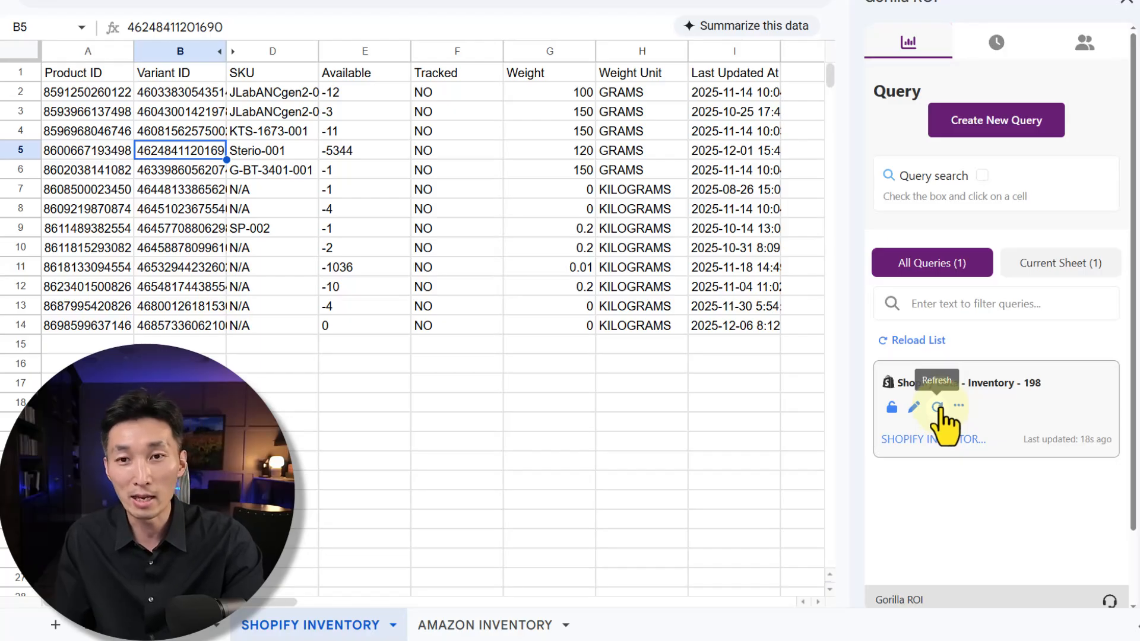
{"action": "left_click", "coordinate": [937, 408]}
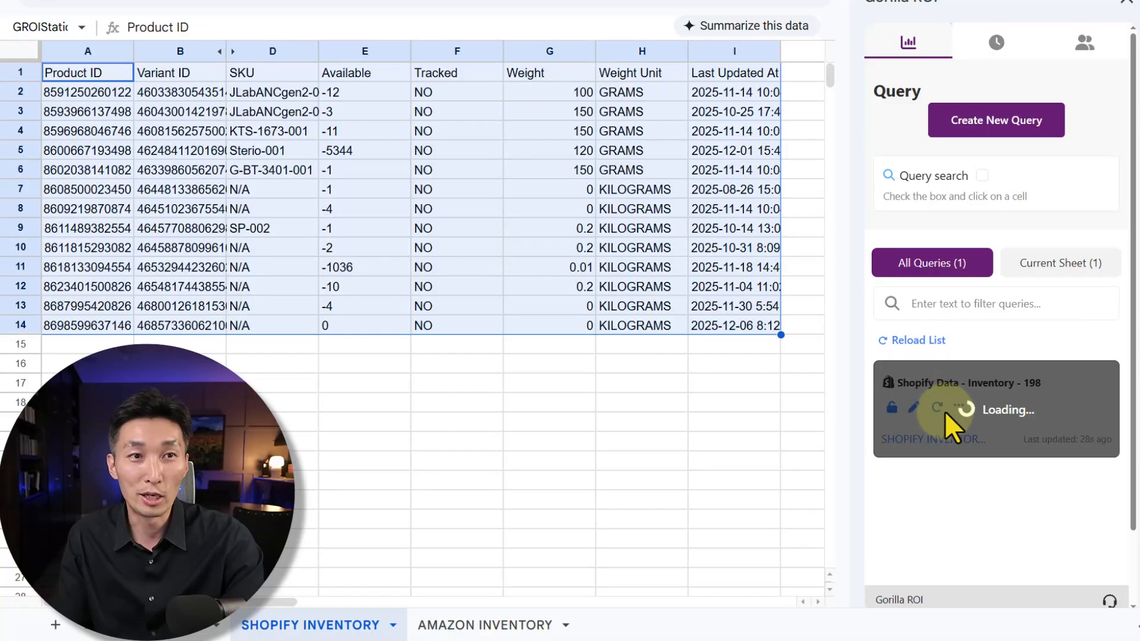
{"action": "left_click", "coordinate": [221, 115]}
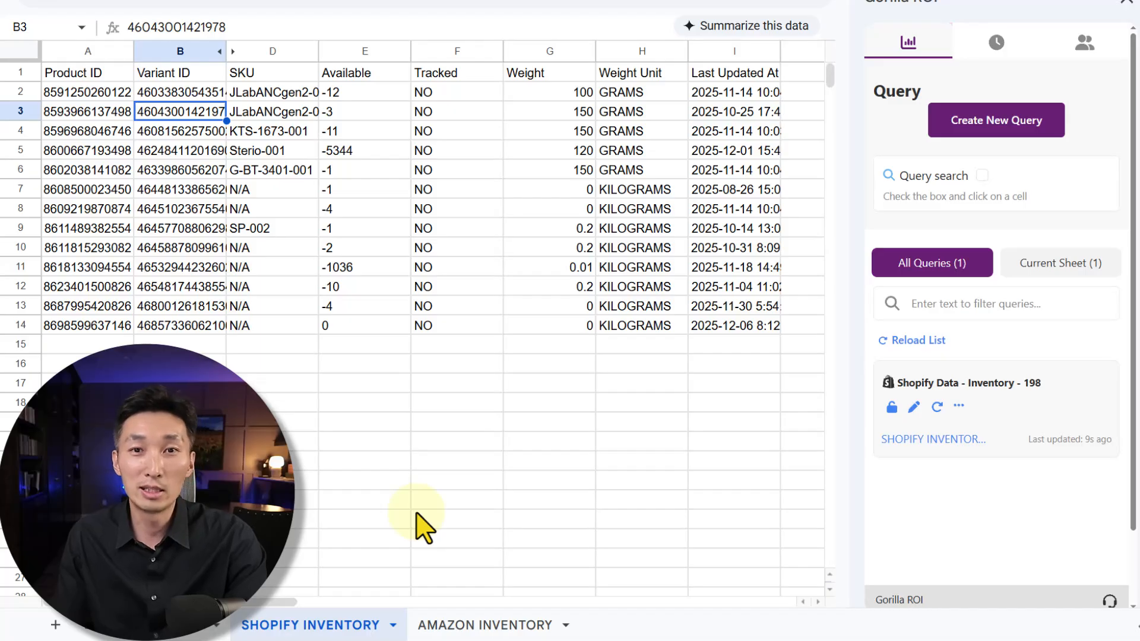
- Start a new query on the AMAZON INVENTORY sheet using Amazon Seller Data and the TESTSELLER2 seller account
{"action": "left_click", "coordinate": [484, 629]}
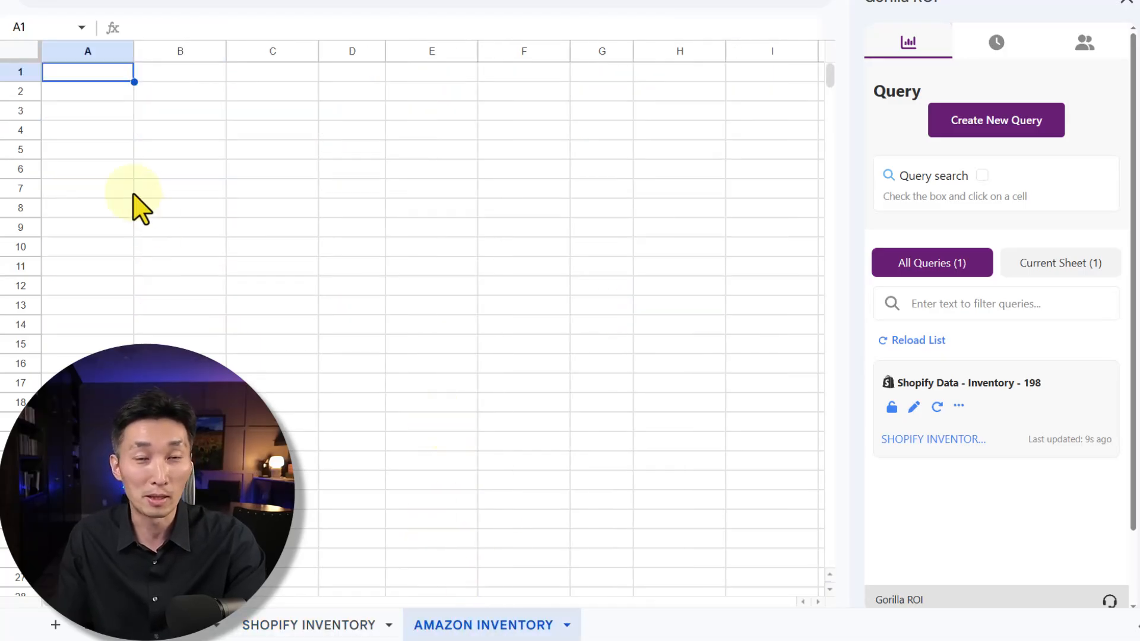
{"action": "left_click", "coordinate": [966, 131]}
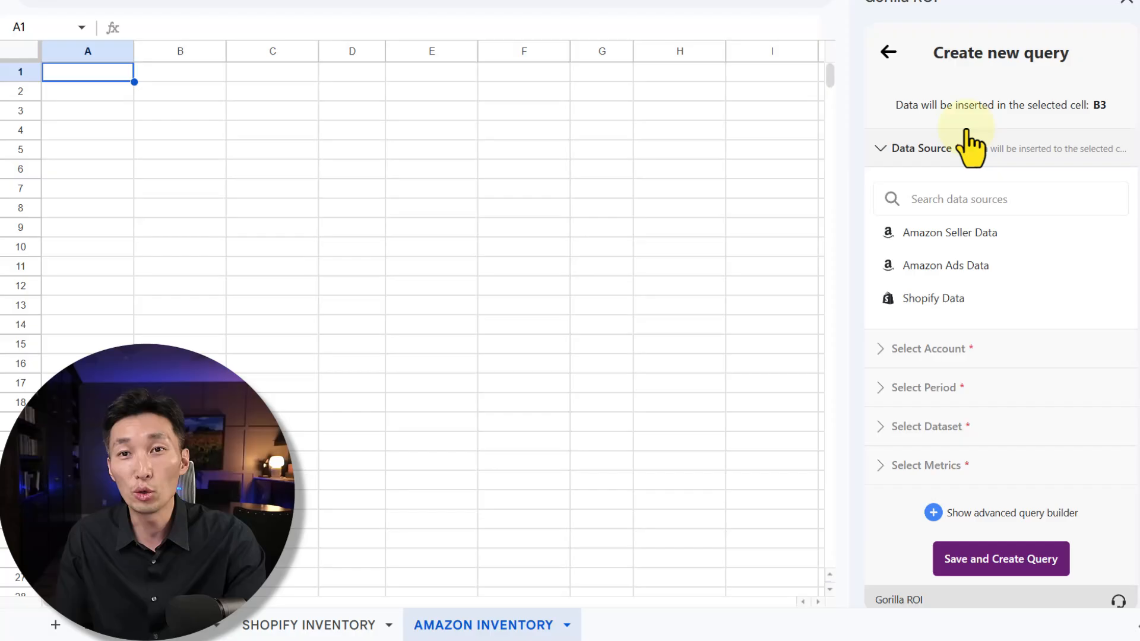
{"action": "left_click", "coordinate": [969, 230]}
{"action": "left_click", "coordinate": [935, 271]}
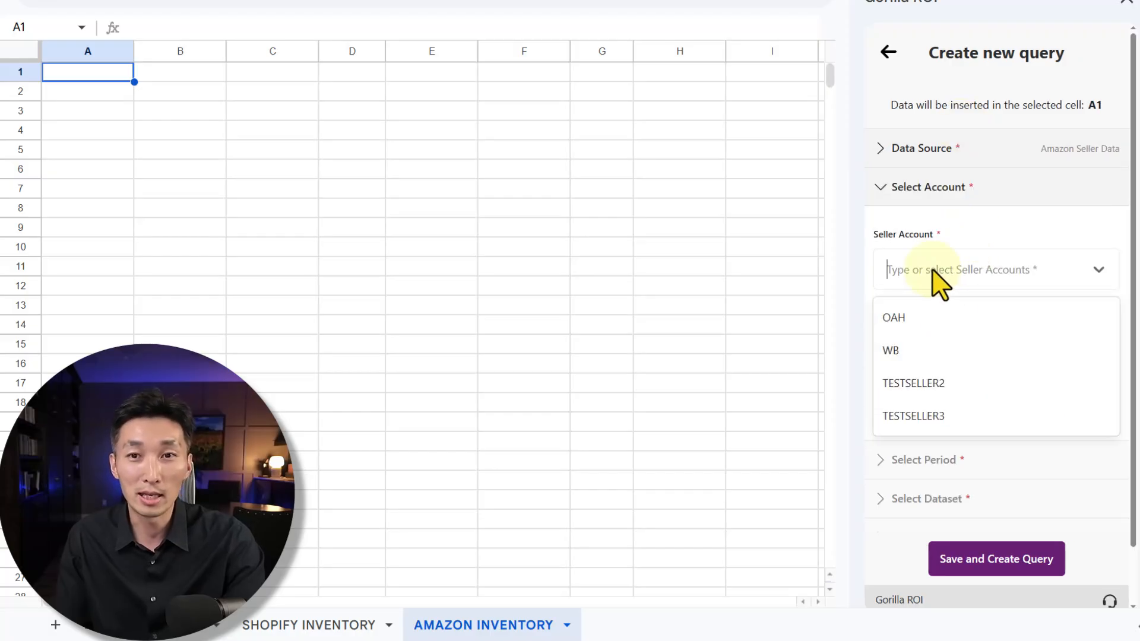
{"action": "left_click", "coordinate": [945, 383]}
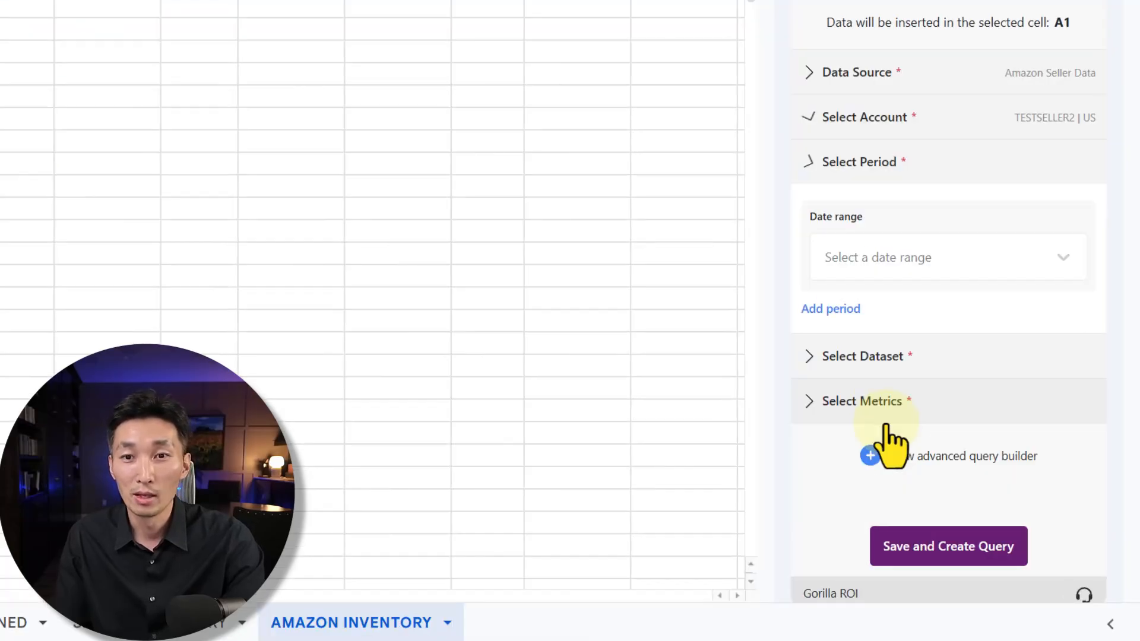
- Set the Amazon query's date range to Last 60 Days
{"action": "left_click", "coordinate": [914, 261]}
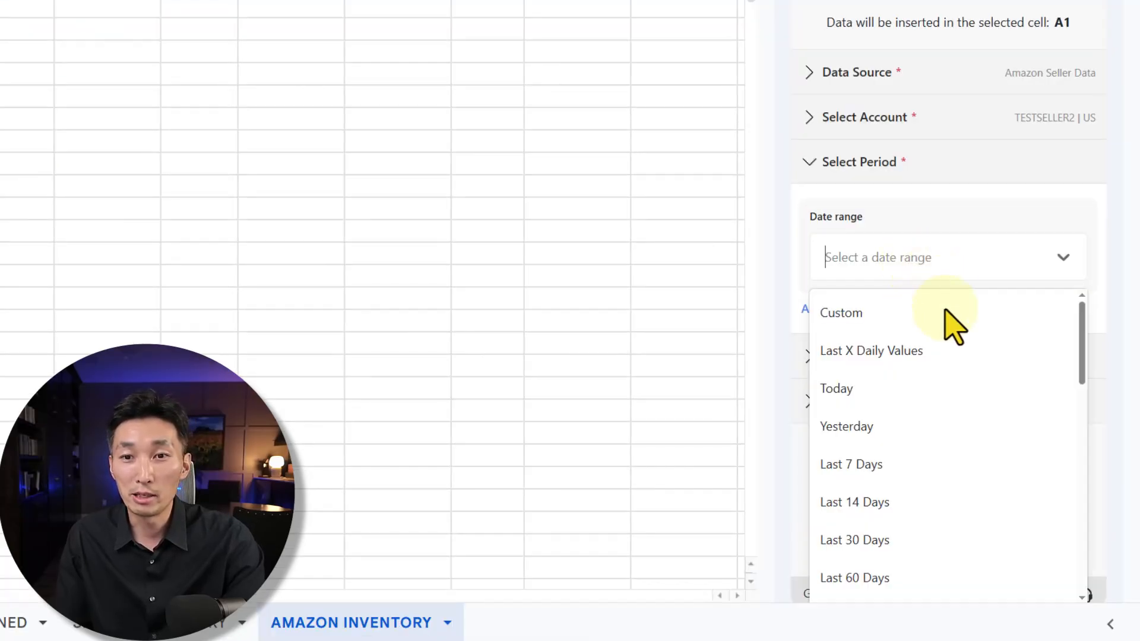
{"action": "scroll", "coordinate": [926, 415], "scroll_direction": "down", "scroll_amount": 3}
{"action": "left_click", "coordinate": [914, 222]}
- Filter the Amazon datasets by "inve" and choose Inventory
{"action": "left_click", "coordinate": [919, 361]}
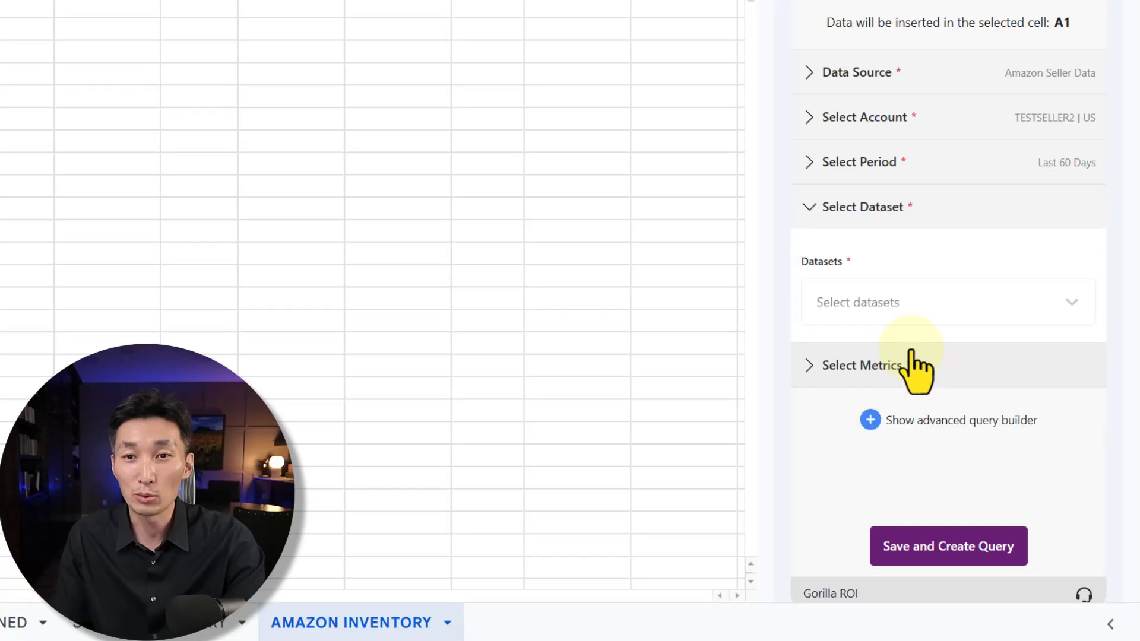
{"action": "left_click", "coordinate": [904, 300]}
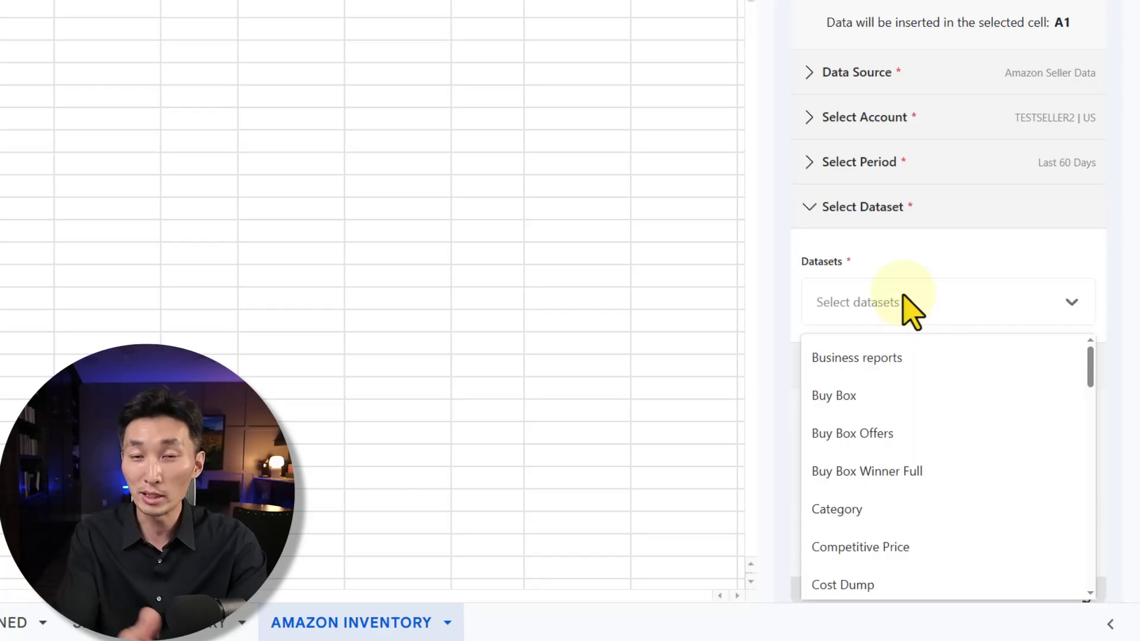
{"action": "left_click", "coordinate": [907, 219]}
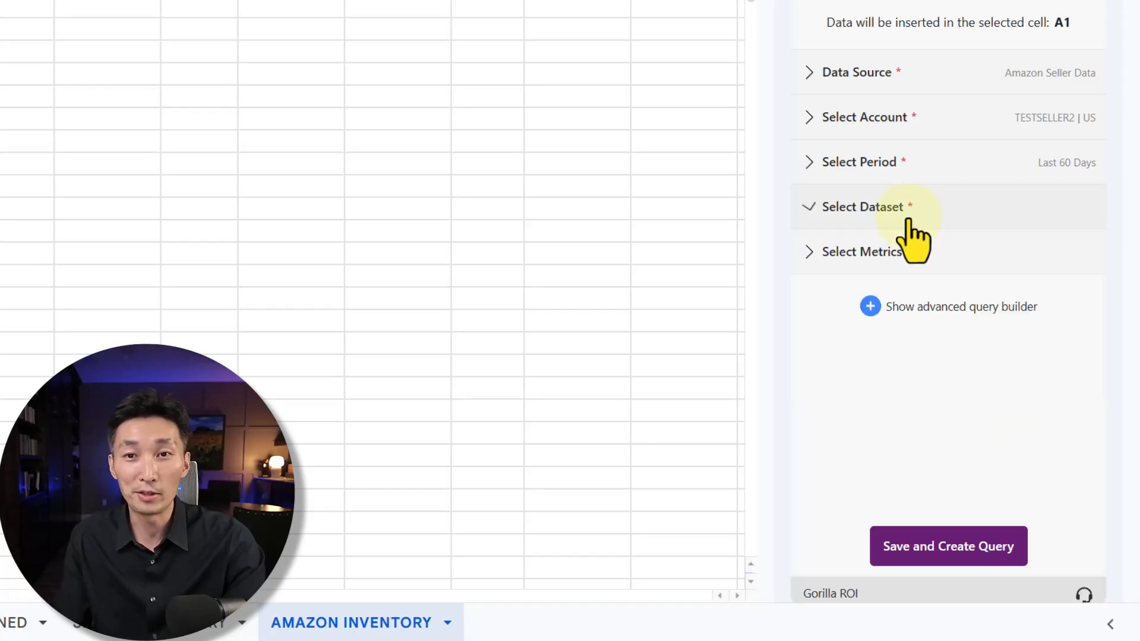
{"action": "left_click", "coordinate": [884, 223]}
{"action": "left_click", "coordinate": [868, 303]}
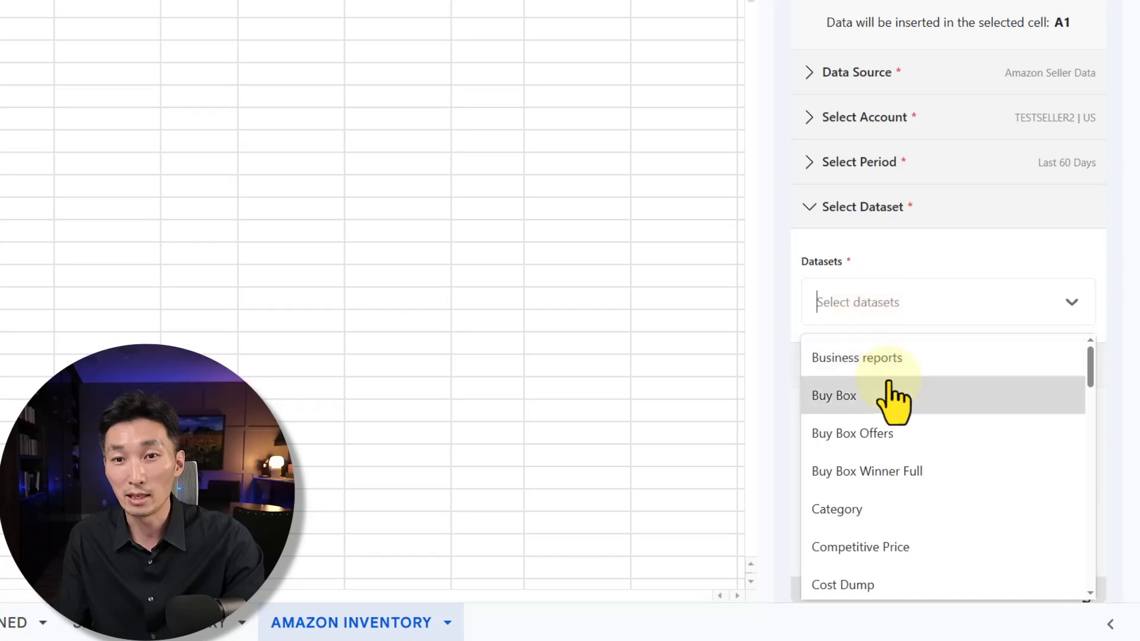
{"action": "type", "text": "inve"}
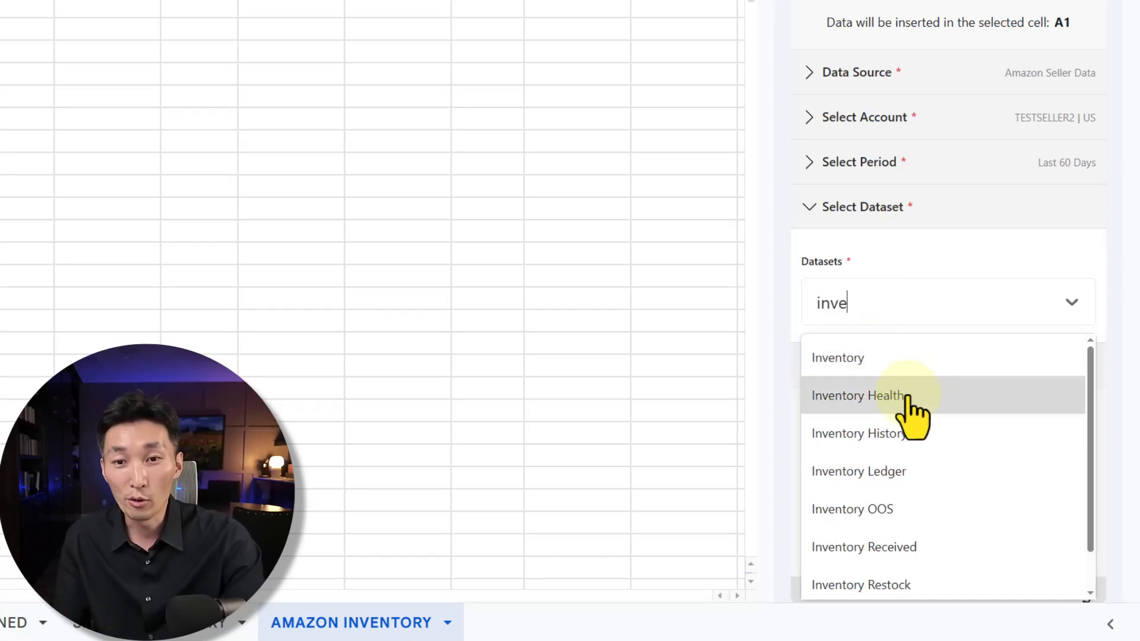
{"action": "scroll", "coordinate": [950, 499], "scroll_direction": "down", "scroll_amount": 1}
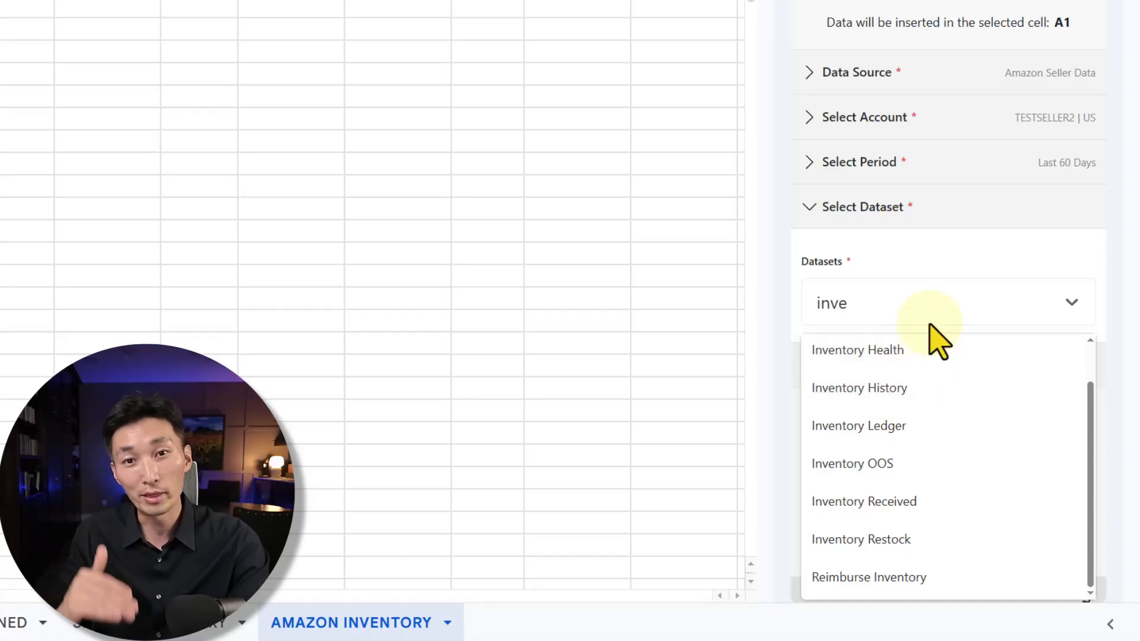
{"action": "scroll", "coordinate": [997, 427], "scroll_direction": "up", "scroll_amount": 1}
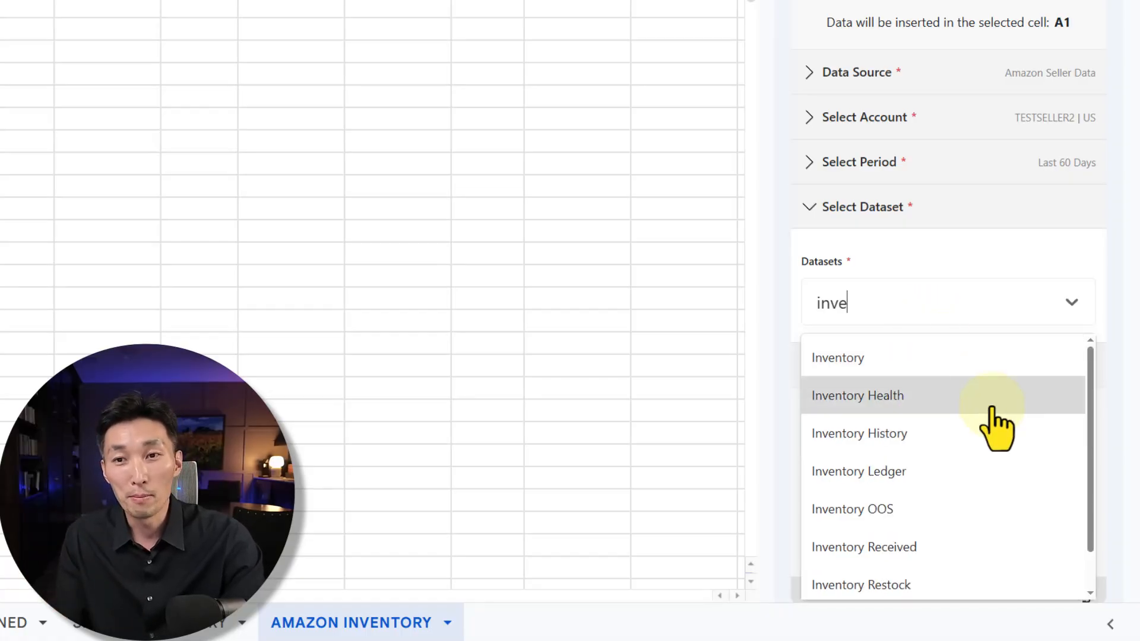
{"action": "left_click", "coordinate": [870, 364]}
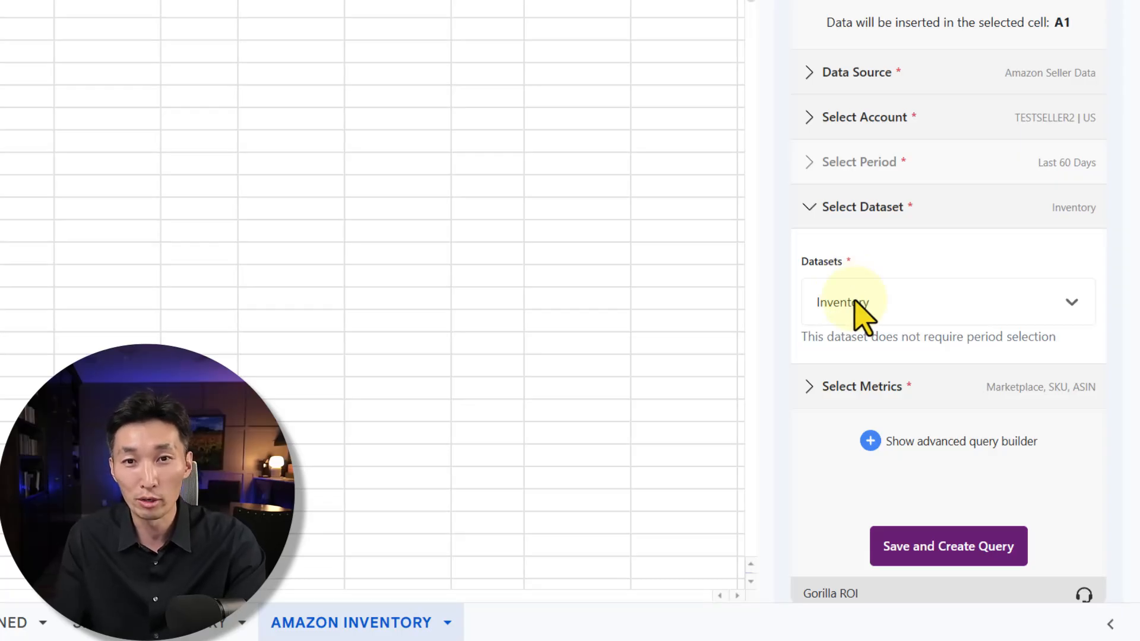
- Include all available metrics in the Amazon inventory query
{"action": "left_click", "coordinate": [897, 386]}
{"action": "left_click", "coordinate": [910, 377]}
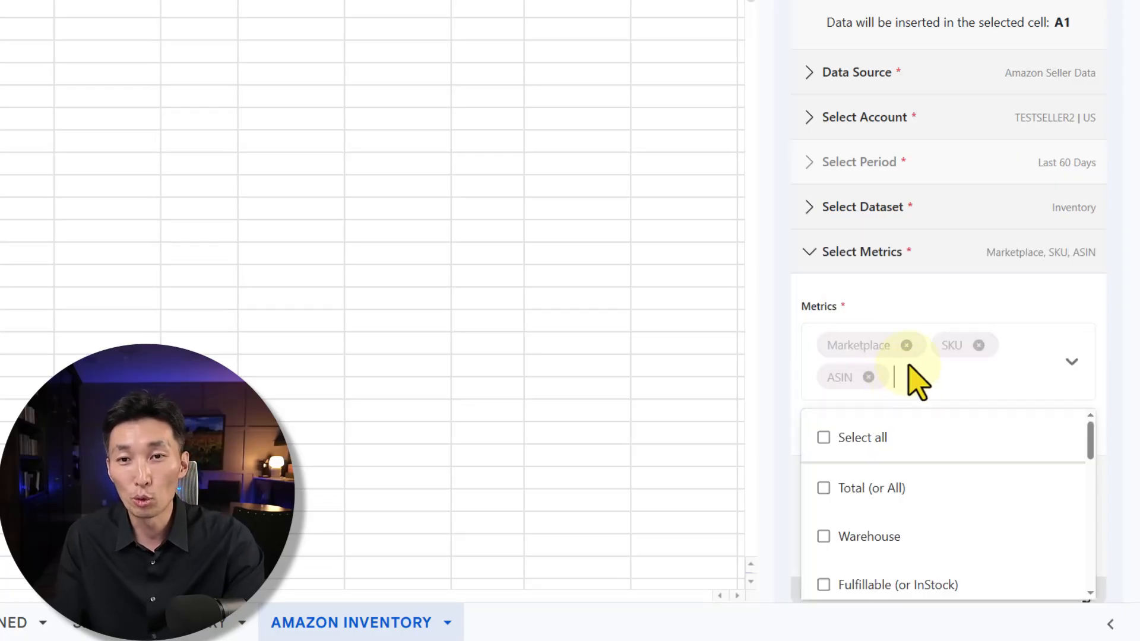
{"action": "left_click", "coordinate": [895, 441]}
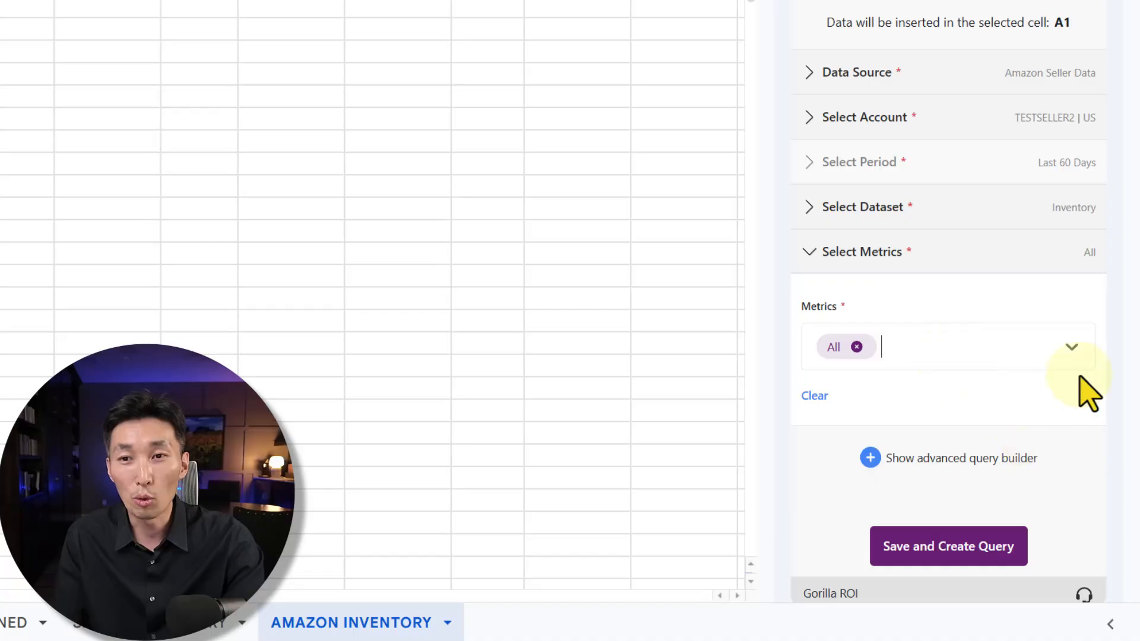
{"action": "left_click", "coordinate": [1070, 356]}
{"action": "left_click", "coordinate": [1070, 350]}
{"action": "left_click", "coordinate": [857, 346]}
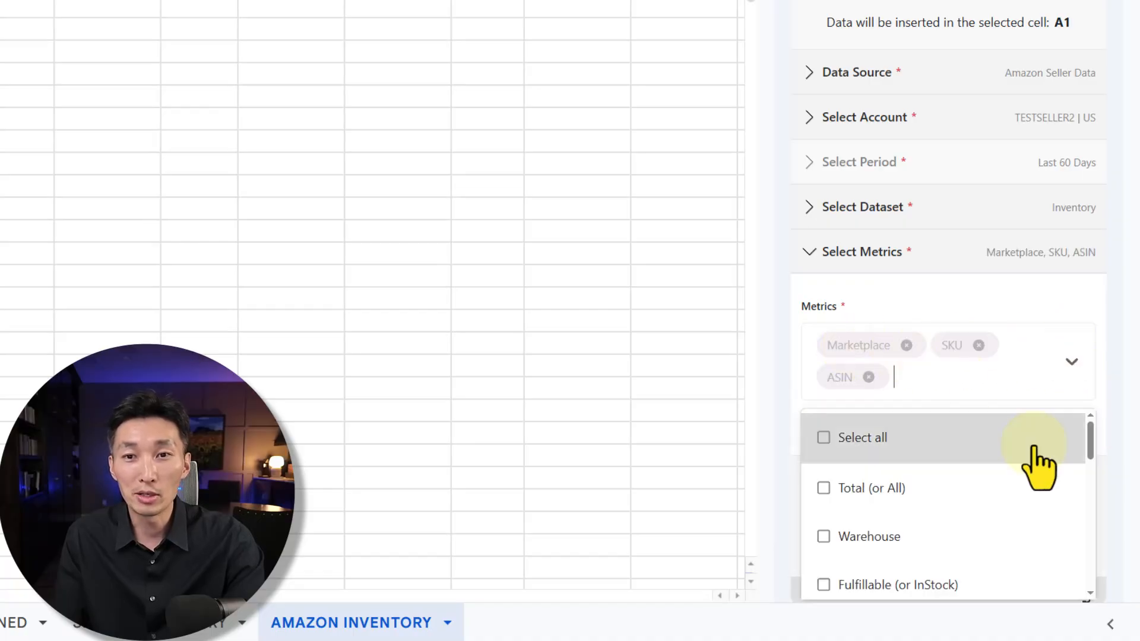
{"action": "mouse_move", "coordinate": [1096, 436]}
{"action": "left_mouse_down"}
{"action": "mouse_move", "coordinate": [1089, 540]}
{"action": "mouse_move", "coordinate": [1092, 419]}
{"action": "left_mouse_up"}
{"action": "left_click", "coordinate": [890, 458]}
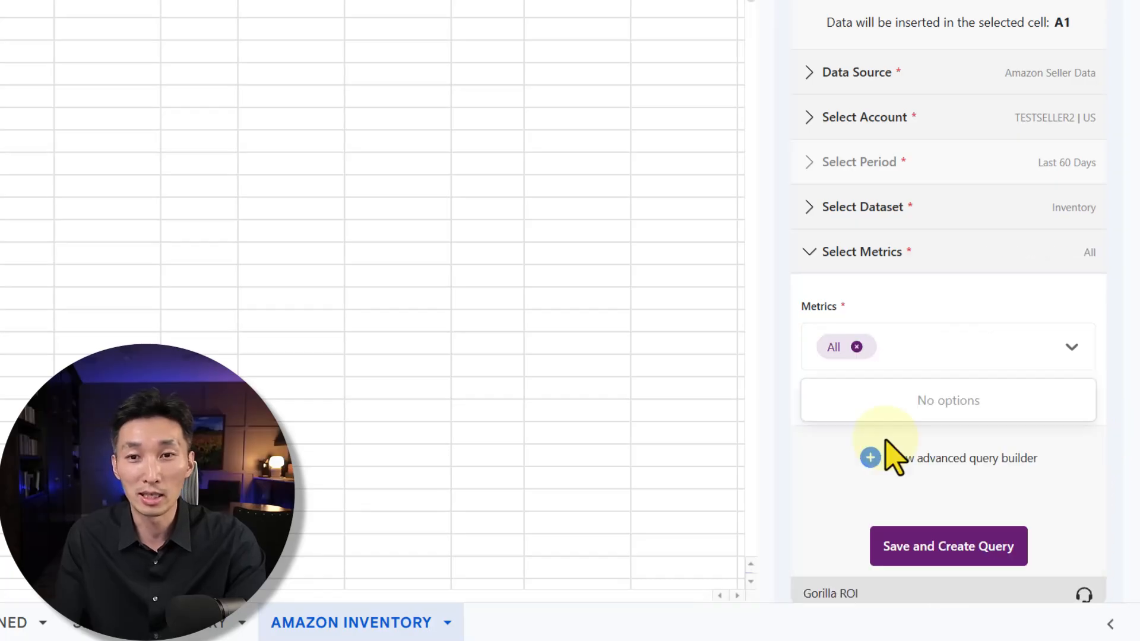
- Save the Amazon inventory query under the suggested name and insert its data into the sheet
{"action": "left_click", "coordinate": [944, 549]}
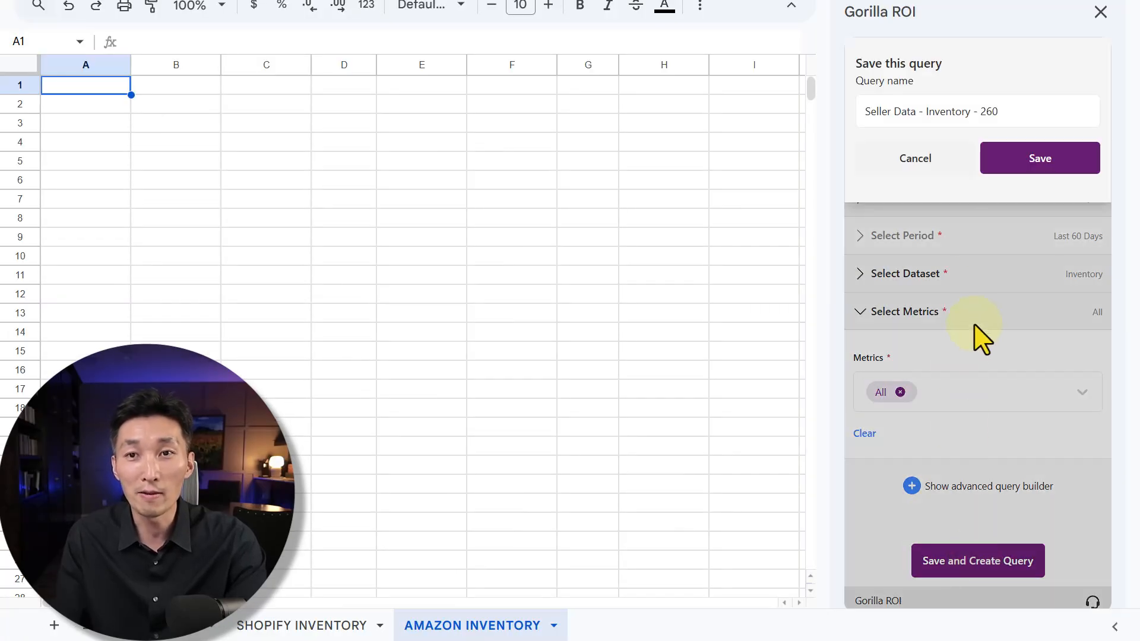
{"action": "left_click", "coordinate": [1018, 167]}
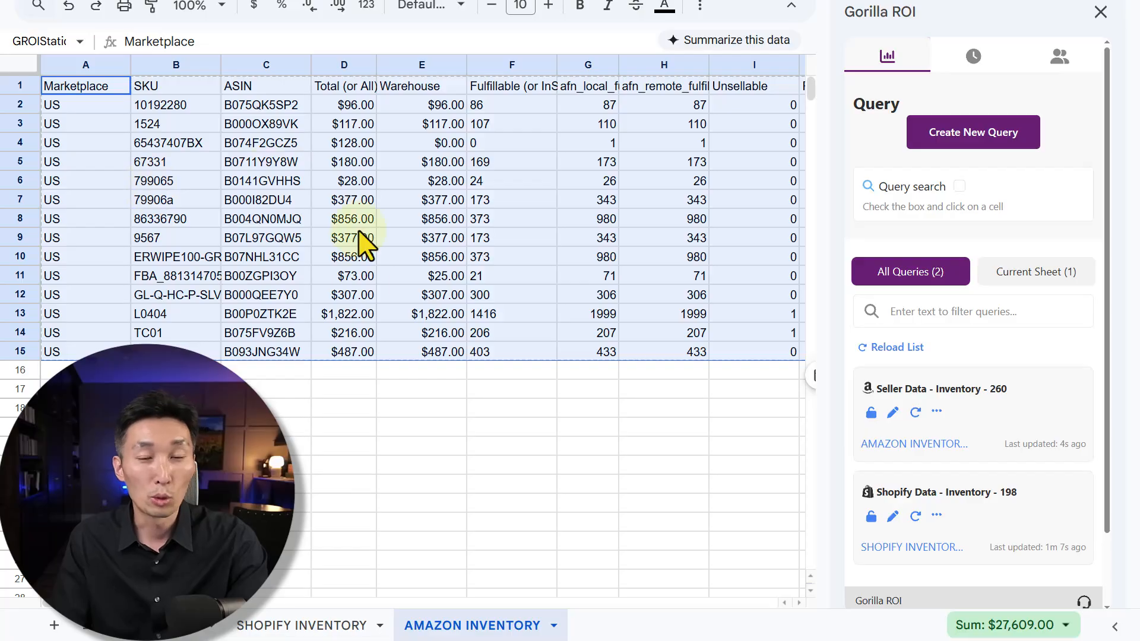
{"action": "left_click", "coordinate": [386, 333]}
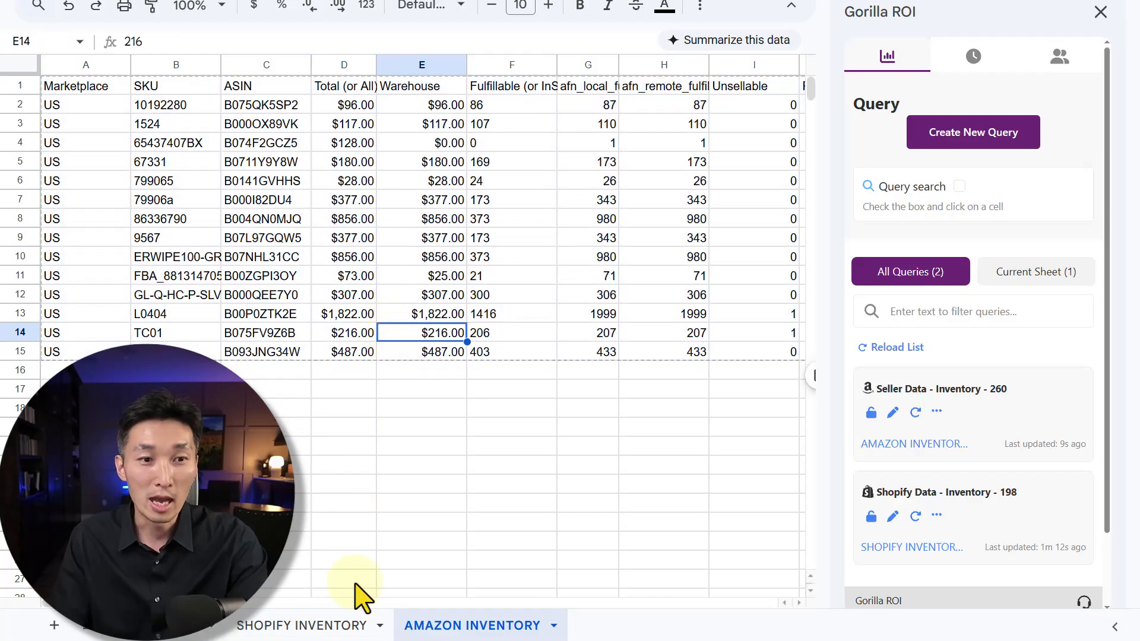
- Look over the SHOPIFY INVENTORY sheet and switch to the COMBINED sheet
{"action": "left_click", "coordinate": [369, 626]}
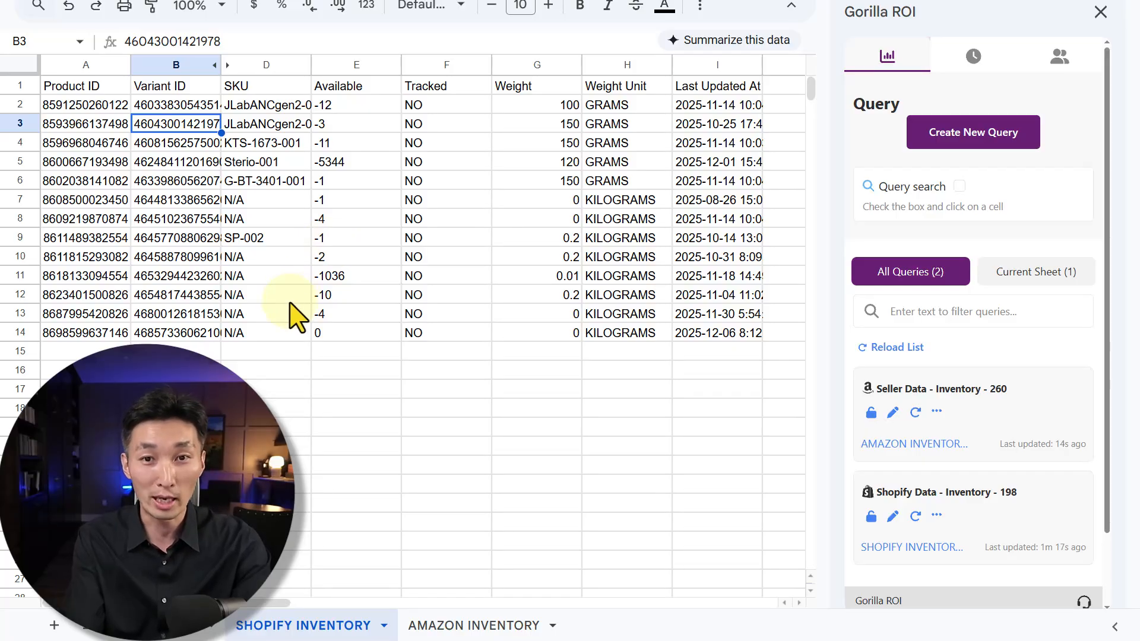
{"action": "left_click", "coordinate": [196, 626]}
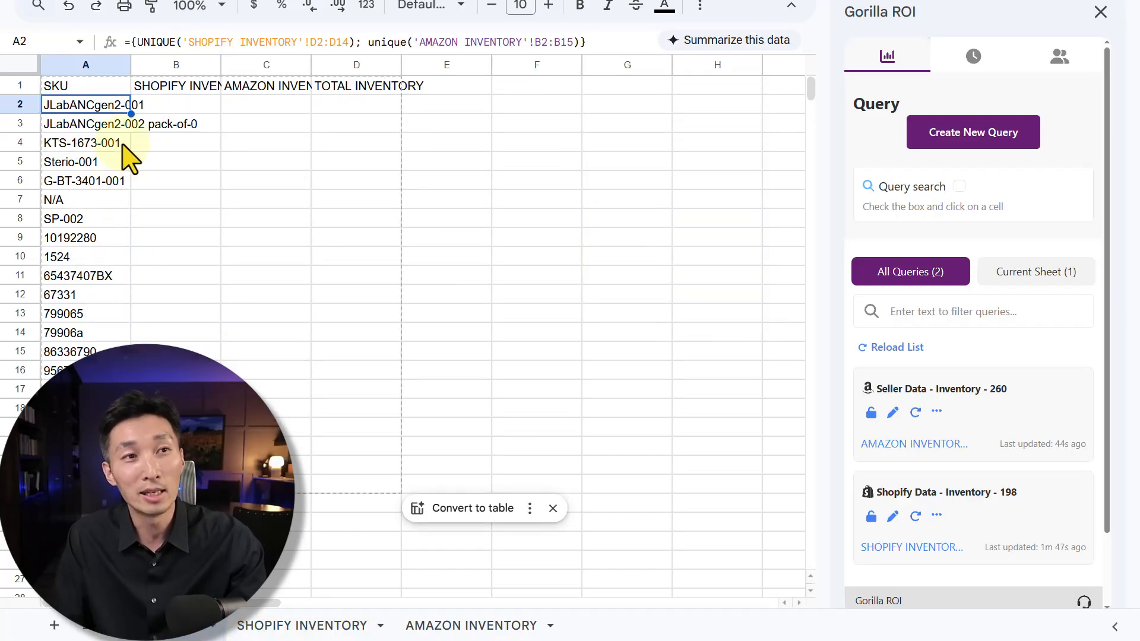
{"action": "key", "text": "Right"}
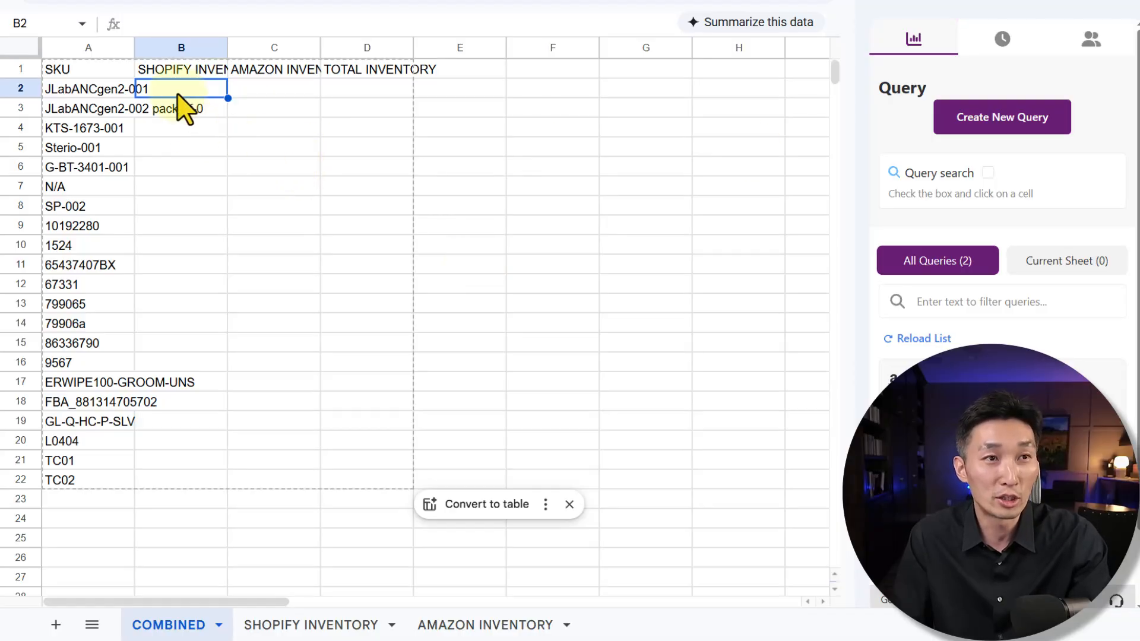
- Examine the UNIQUE formula in A2 of the COMBINED sheet, including its Shopify and Amazon SKU ranges
{"action": "mouse_move", "coordinate": [90, 95]}
{"action": "left_mouse_down"}
{"action": "mouse_move", "coordinate": [95, 116]}
{"action": "mouse_move", "coordinate": [92, 95]}
{"action": "left_mouse_up"}
{"action": "double_click", "coordinate": [90, 94]}
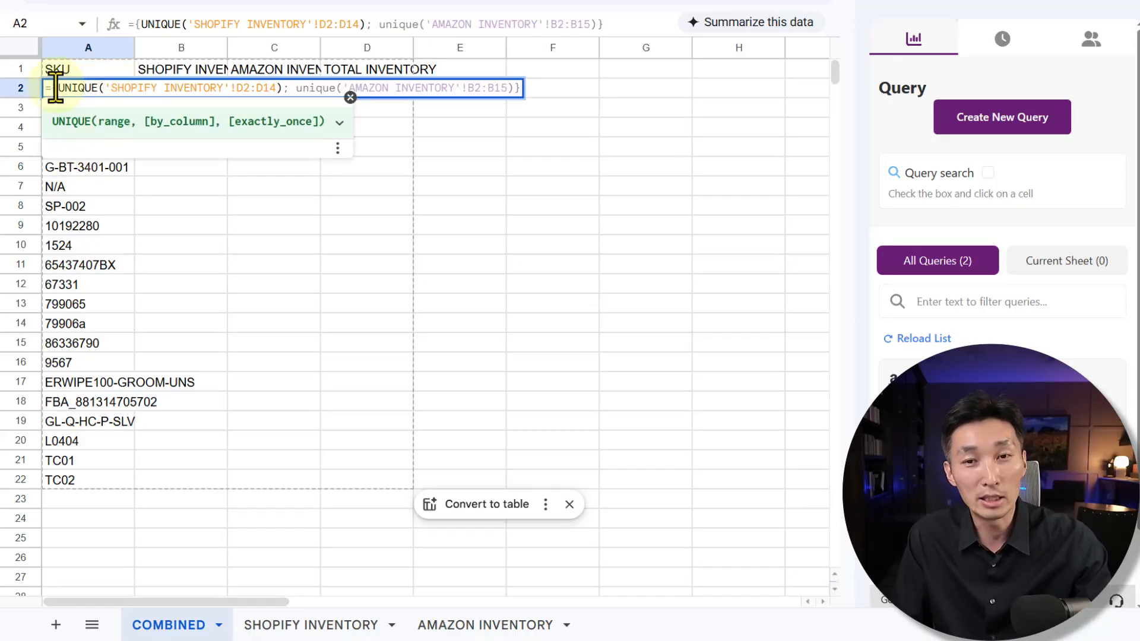
{"action": "left_click_drag", "start_coordinate": [112, 89], "coordinate": [265, 89]}
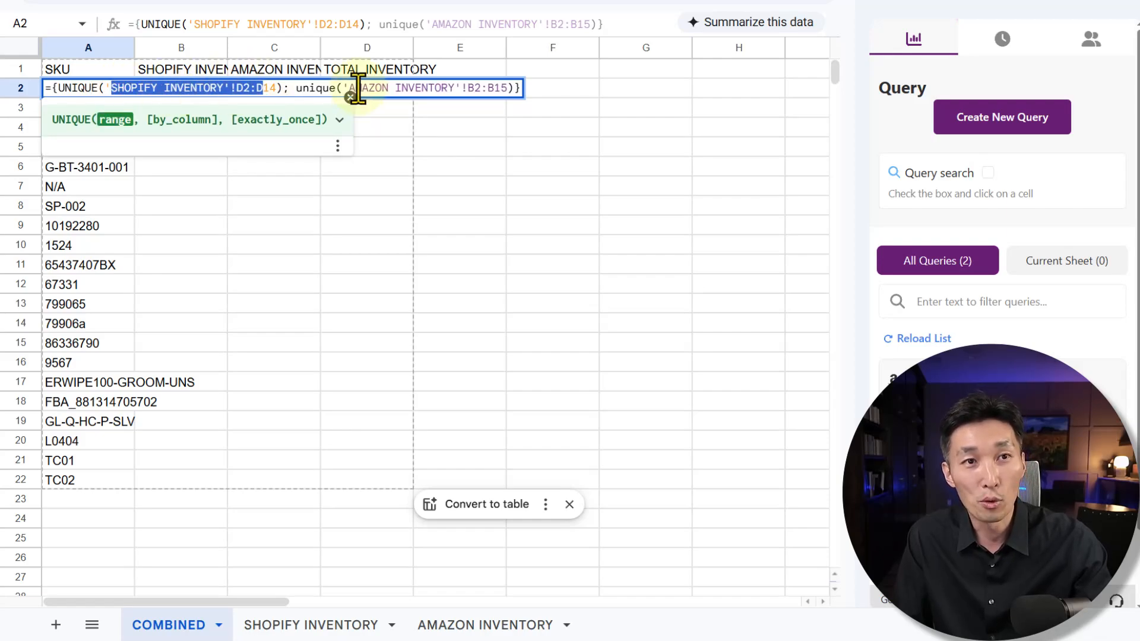
{"action": "left_click_drag", "start_coordinate": [368, 89], "coordinate": [506, 104]}
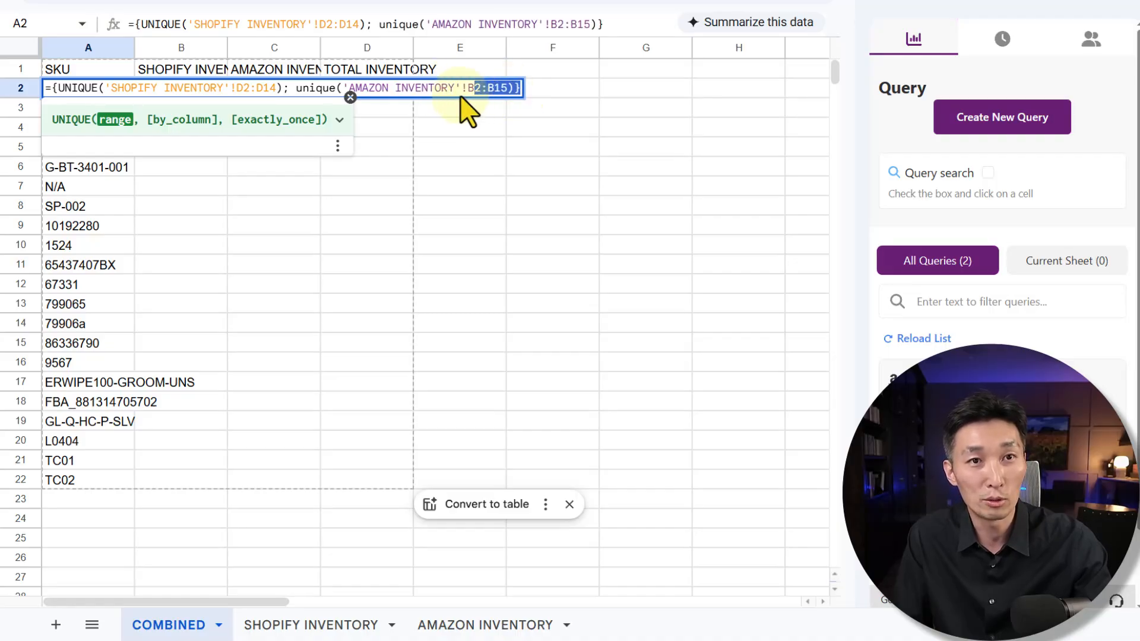
{"action": "left_click", "coordinate": [469, 92]}
{"action": "left_click", "coordinate": [245, 89]}
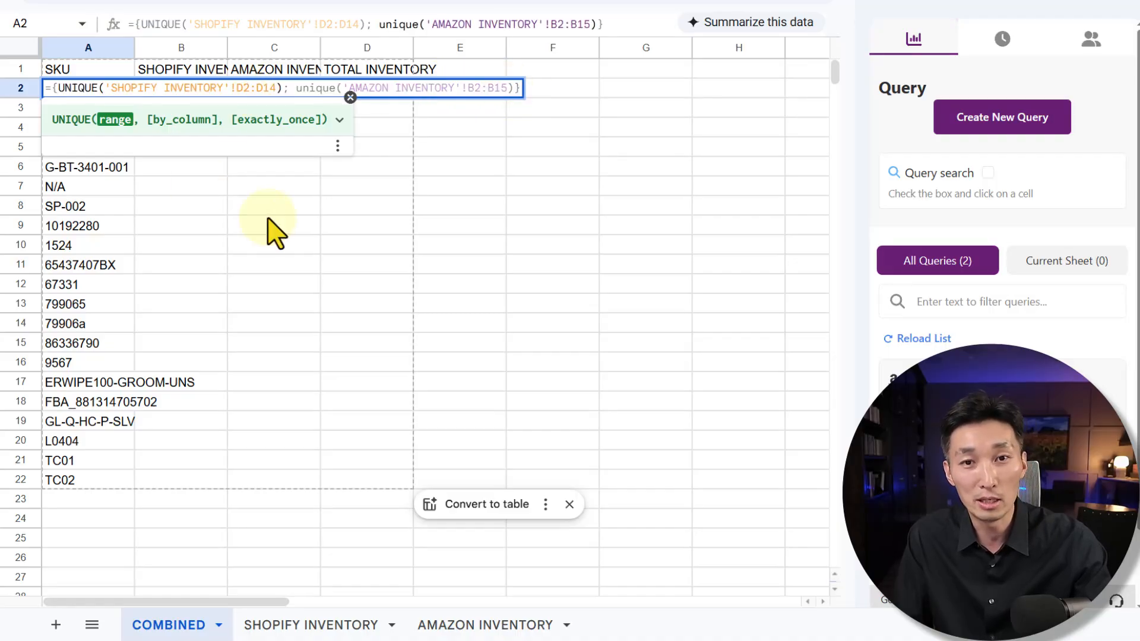
{"action": "key", "text": "Return"}
- Examine the SKU columns on the Shopify and Amazon inventory sheets and compare them with the combined SKU list in A2:A22
{"action": "left_click", "coordinate": [303, 623]}
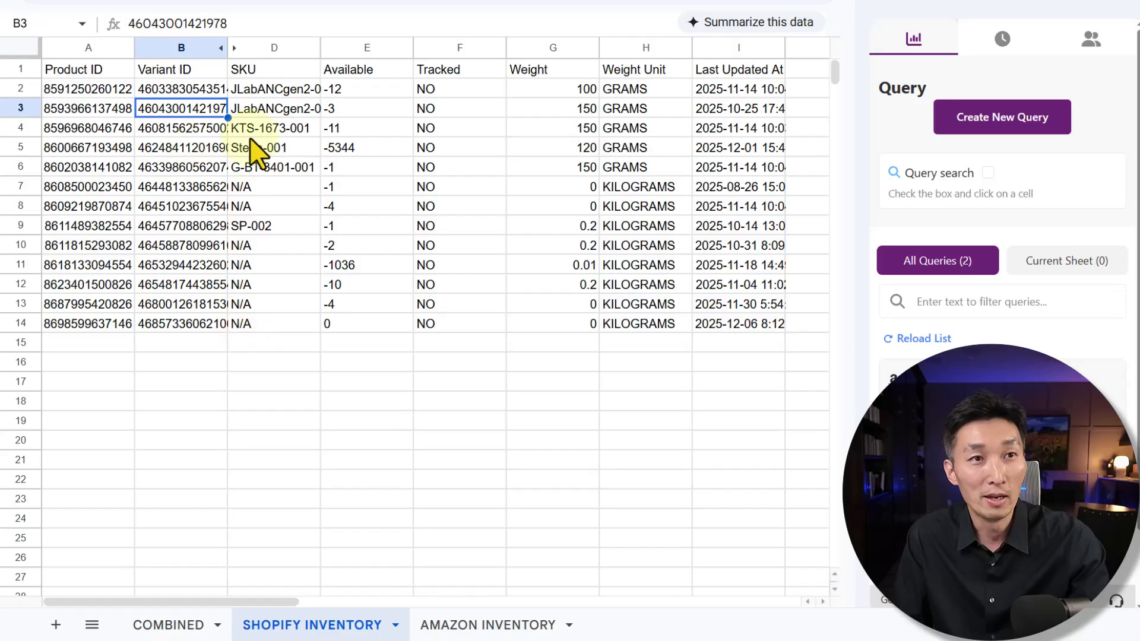
{"action": "left_click", "coordinate": [266, 45]}
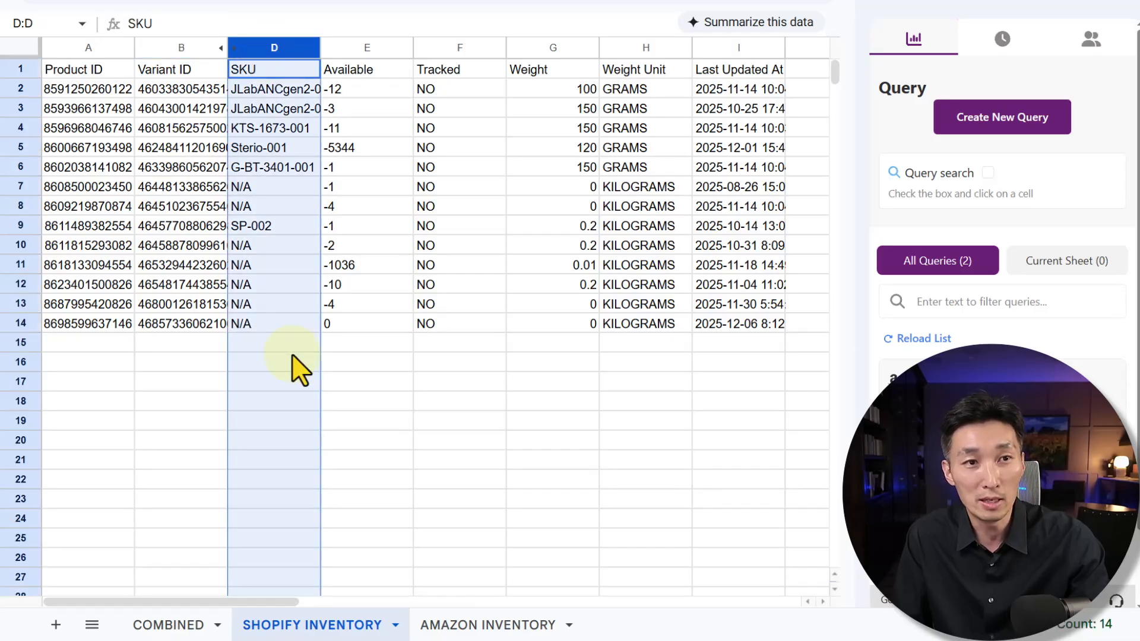
{"action": "left_click", "coordinate": [292, 350]}
{"action": "left_click", "coordinate": [509, 623]}
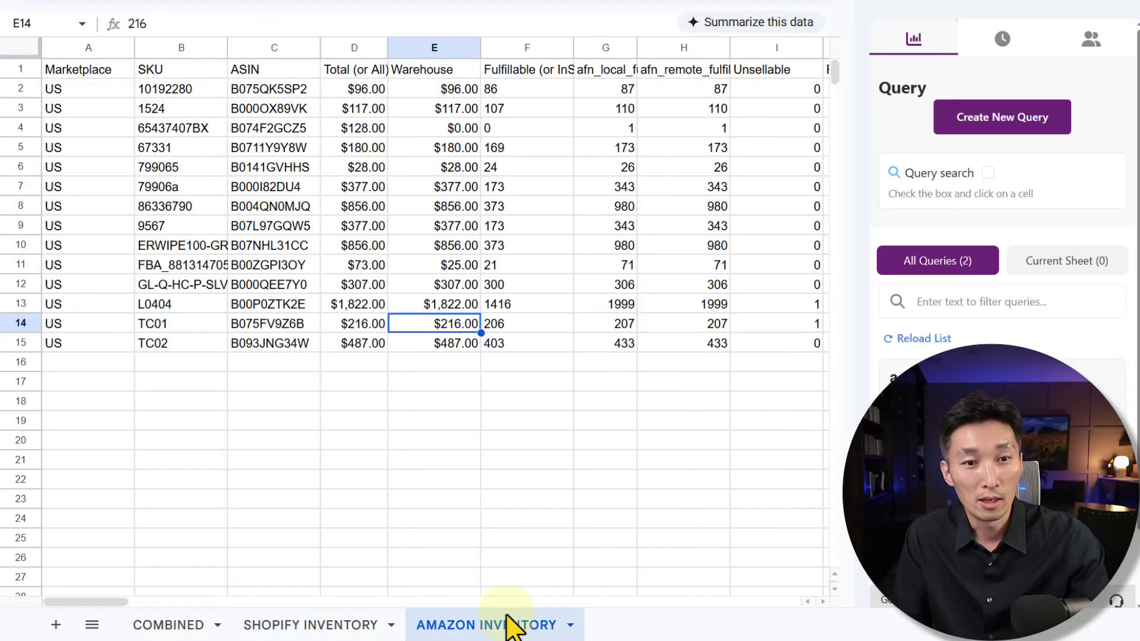
{"action": "left_click", "coordinate": [181, 47]}
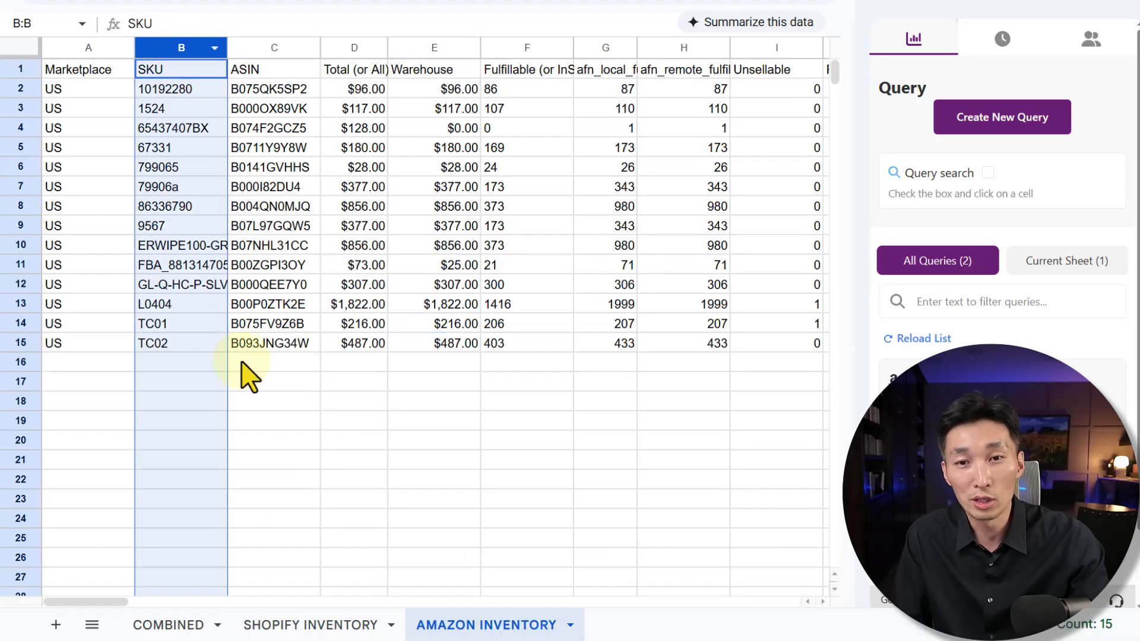
{"action": "left_click", "coordinate": [166, 625]}
{"action": "left_click_drag", "start_coordinate": [89, 90], "coordinate": [127, 498]}
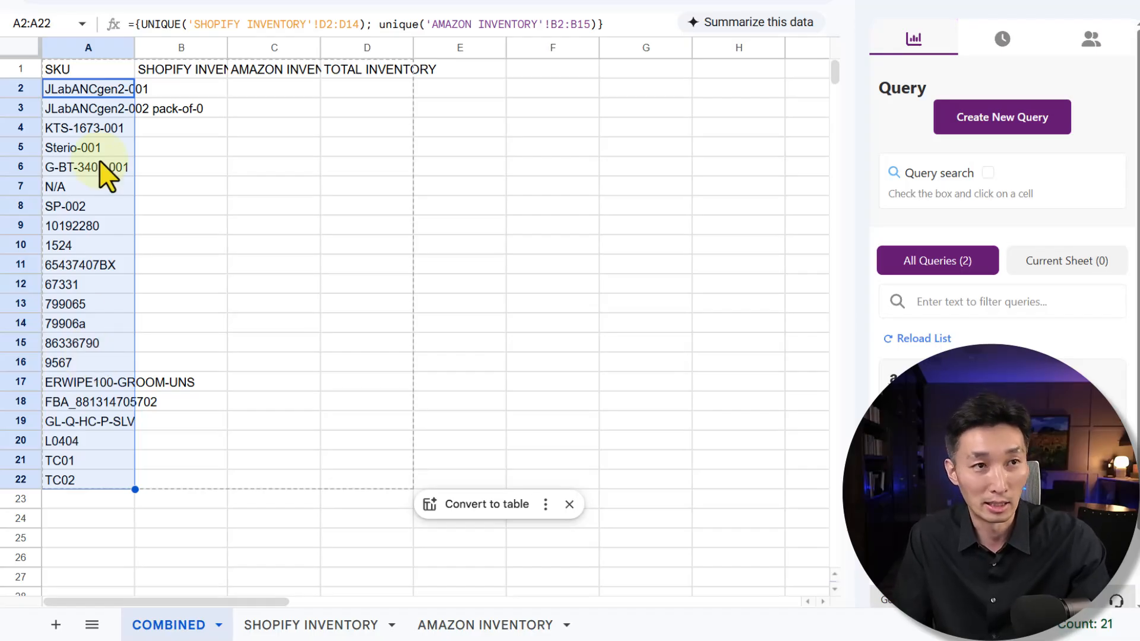
- Enter a VLOOKUP formula in B2 with A2 as search key and 'SHOPIFY INVENTORY'!D2:E14 as range
{"action": "left_click", "coordinate": [181, 90]}
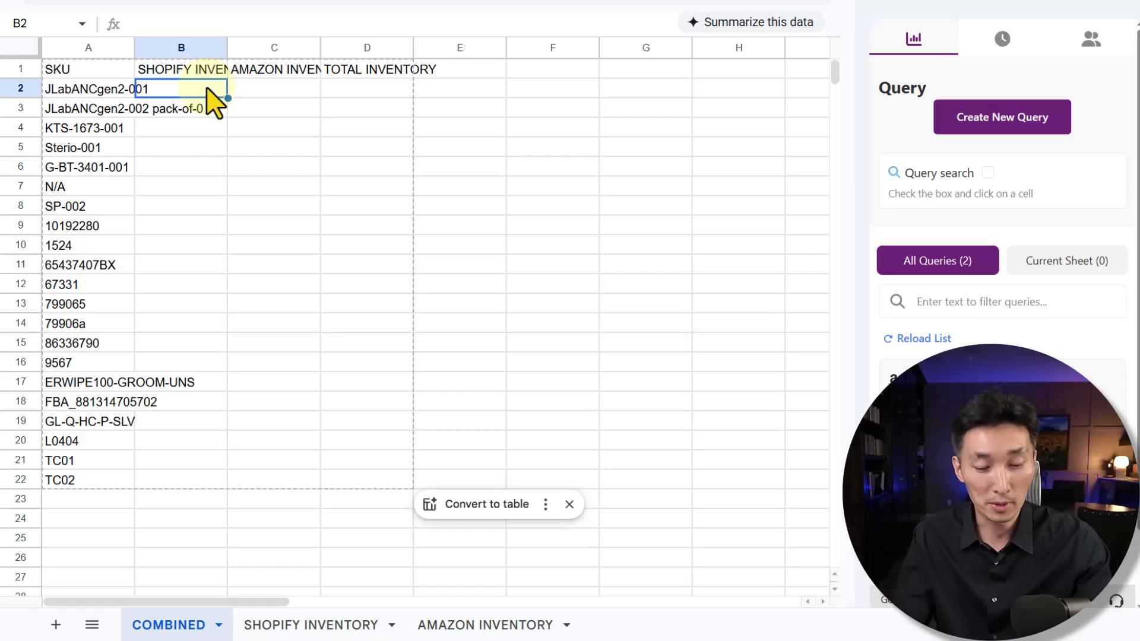
{"action": "type", "text": "=vlo"}
{"action": "key", "text": "Tab"}
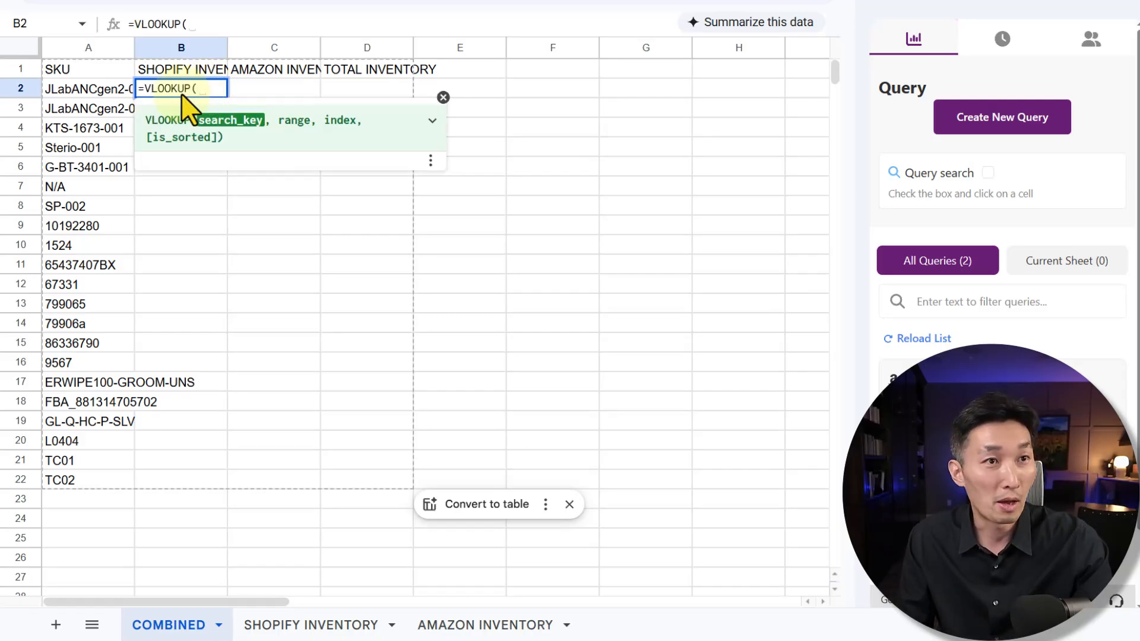
{"action": "left_click", "coordinate": [56, 89]}
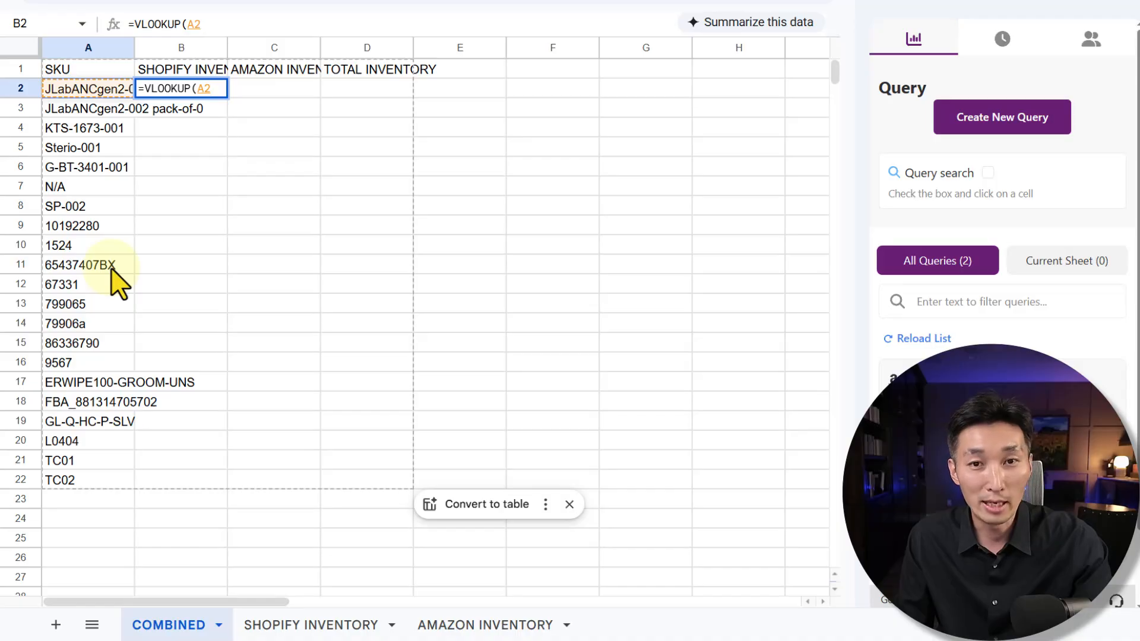
{"action": "type", "text": ","}
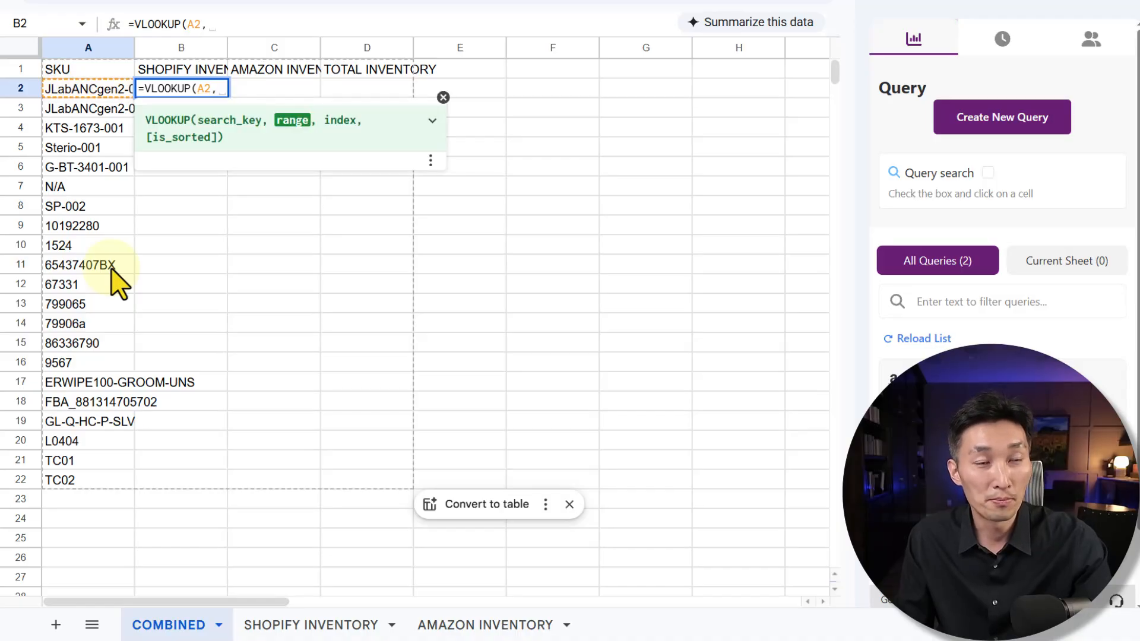
{"action": "left_click", "coordinate": [291, 624]}
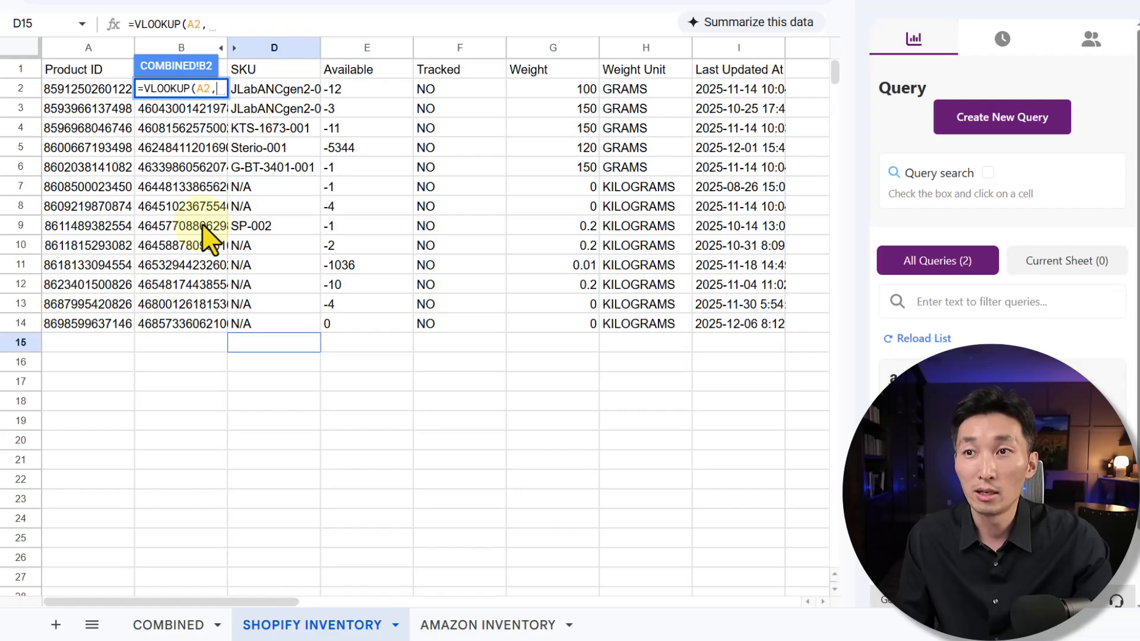
{"action": "left_click_drag", "start_coordinate": [267, 95], "coordinate": [285, 110]}
{"action": "left_click_drag", "start_coordinate": [335, 142], "coordinate": [398, 339]}
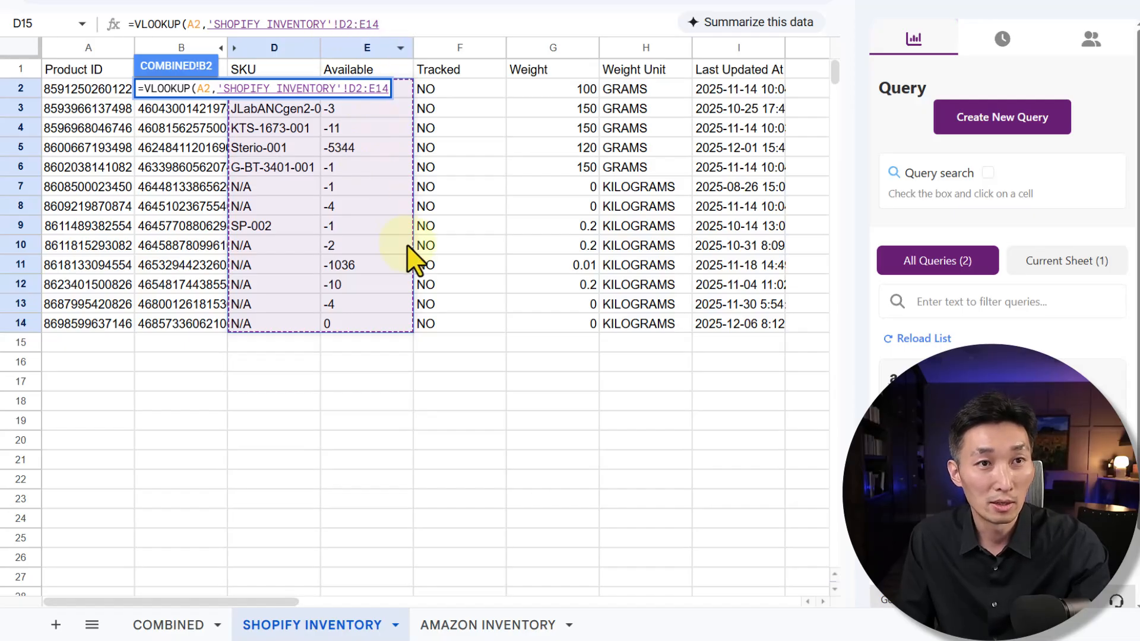
{"action": "key", "text": "Return"}
- Complete the VLOOKUP formula in B2 with column index 2 and false for exact matching
{"action": "left_click", "coordinate": [378, 25]}
{"action": "type", "text": ","}
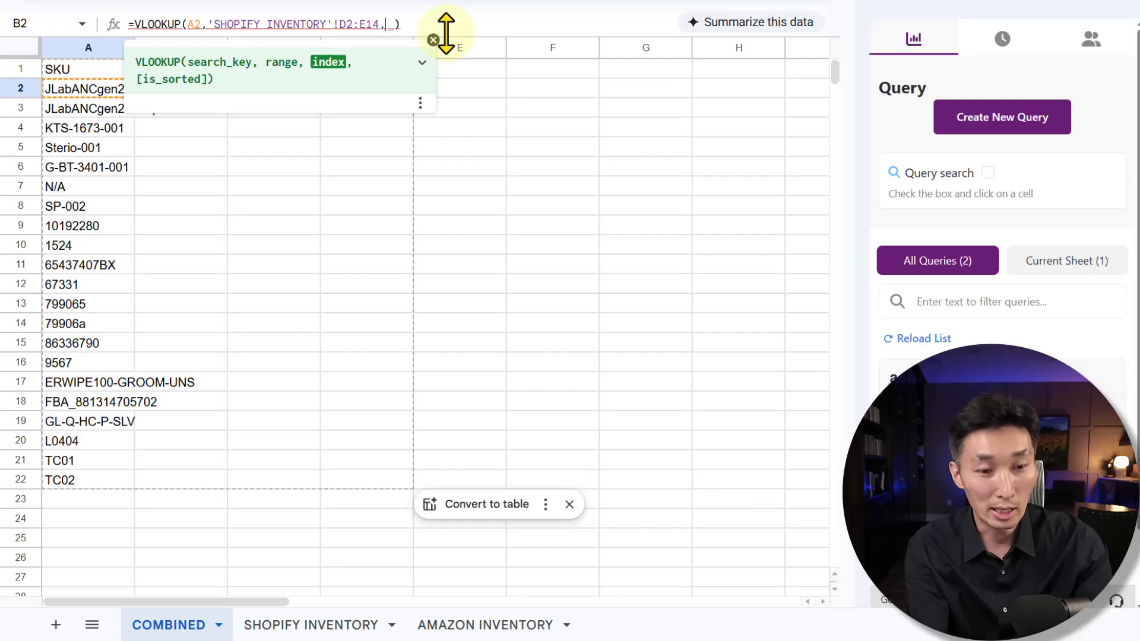
{"action": "type", "text": "2,false"}
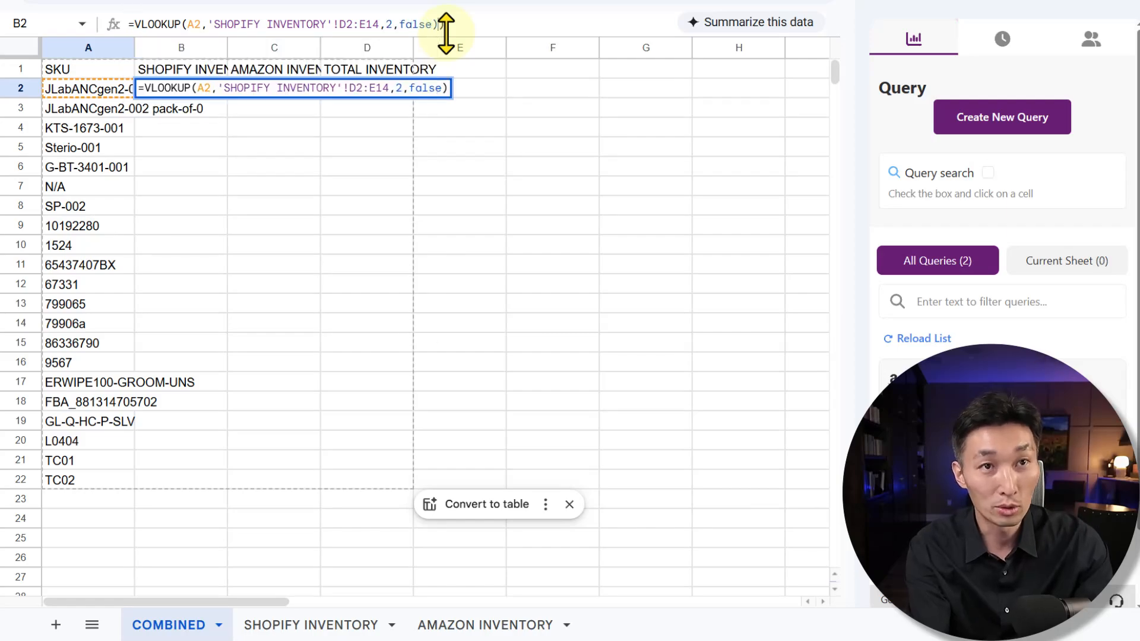
{"action": "key", "text": "Return"}
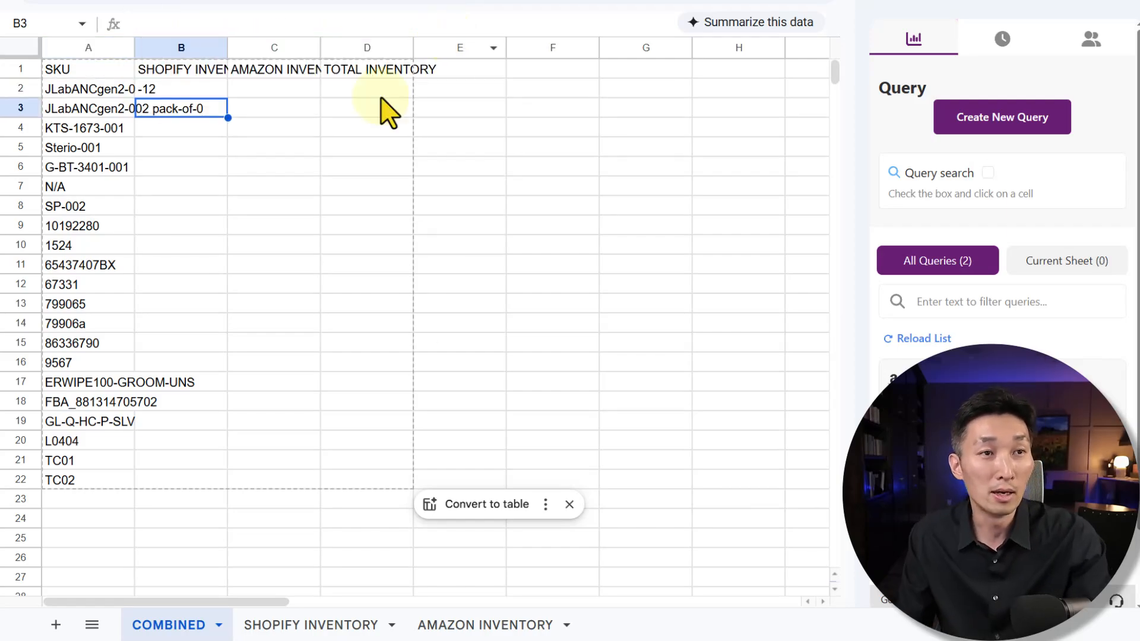
- Fill the VLOOKUP formula from B2 down through B22 and inspect several of the filled cells
{"action": "left_click", "coordinate": [205, 93]}
{"action": "left_click_drag", "start_coordinate": [228, 98], "coordinate": [183, 482]}
{"action": "left_click", "coordinate": [203, 209]}
{"action": "left_click", "coordinate": [190, 127]}
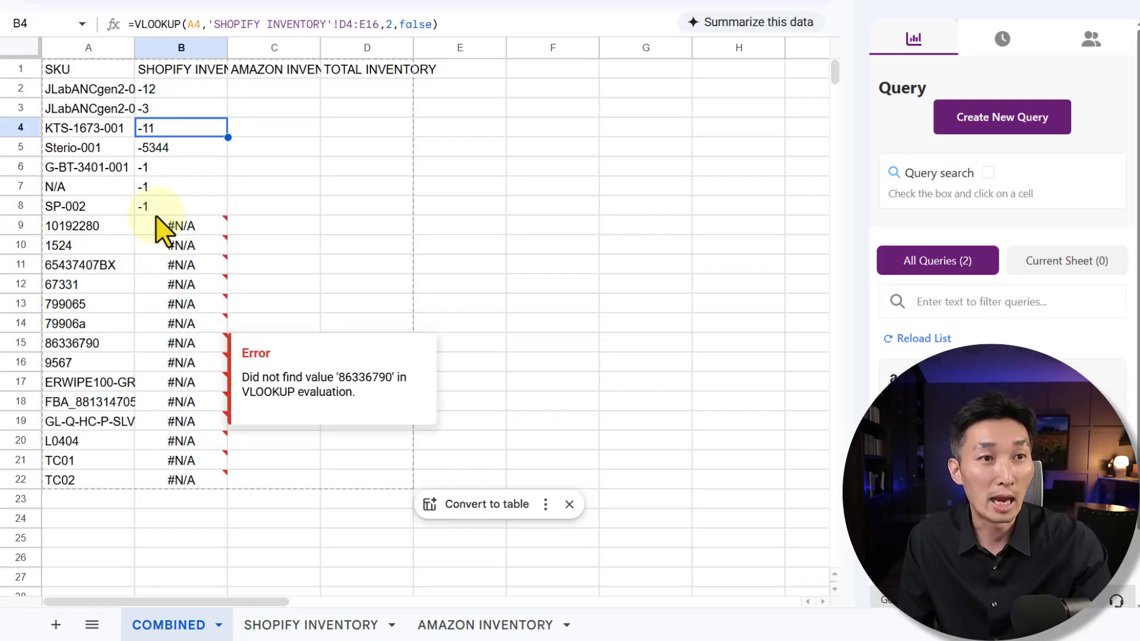
{"action": "left_click", "coordinate": [179, 147]}
{"action": "left_click", "coordinate": [180, 91]}
{"action": "left_click", "coordinate": [163, 229]}
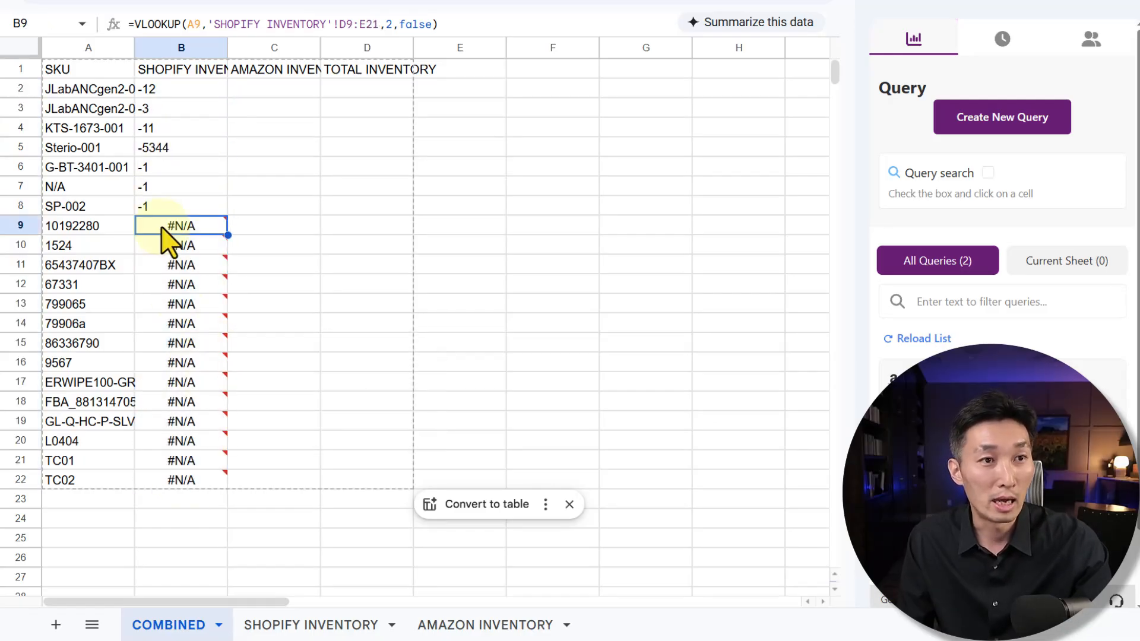
- Wrap the VLOOKUP formula in B2 in an IFERROR function
{"action": "left_click", "coordinate": [155, 90]}
{"action": "left_click", "coordinate": [135, 24]}
{"action": "type", "text": "i"}
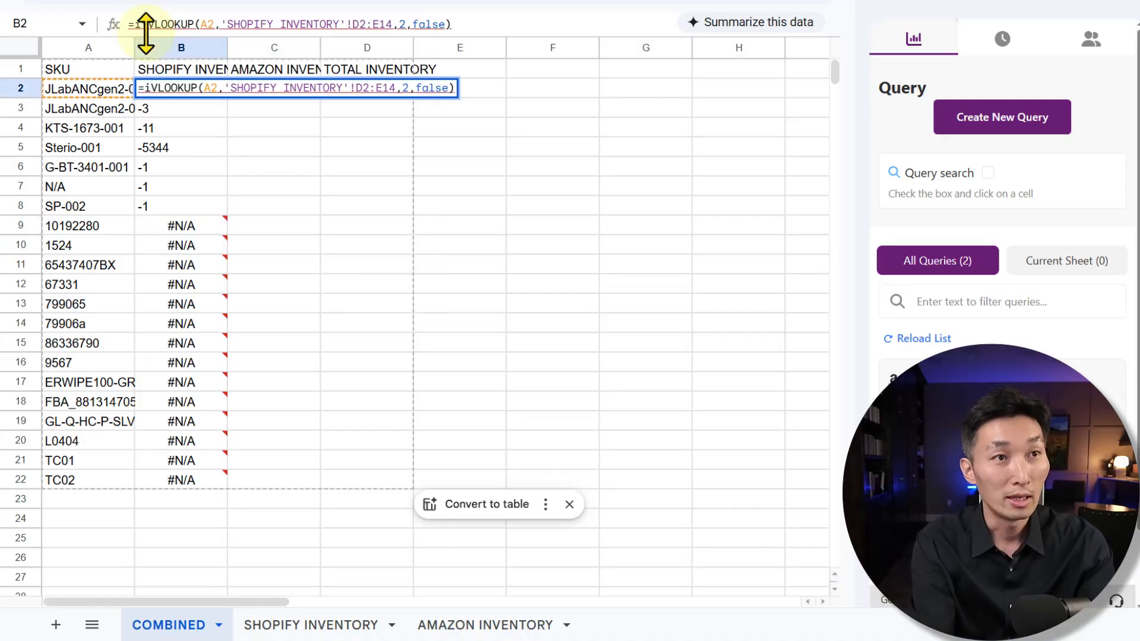
{"action": "type", "text": "ferror("}
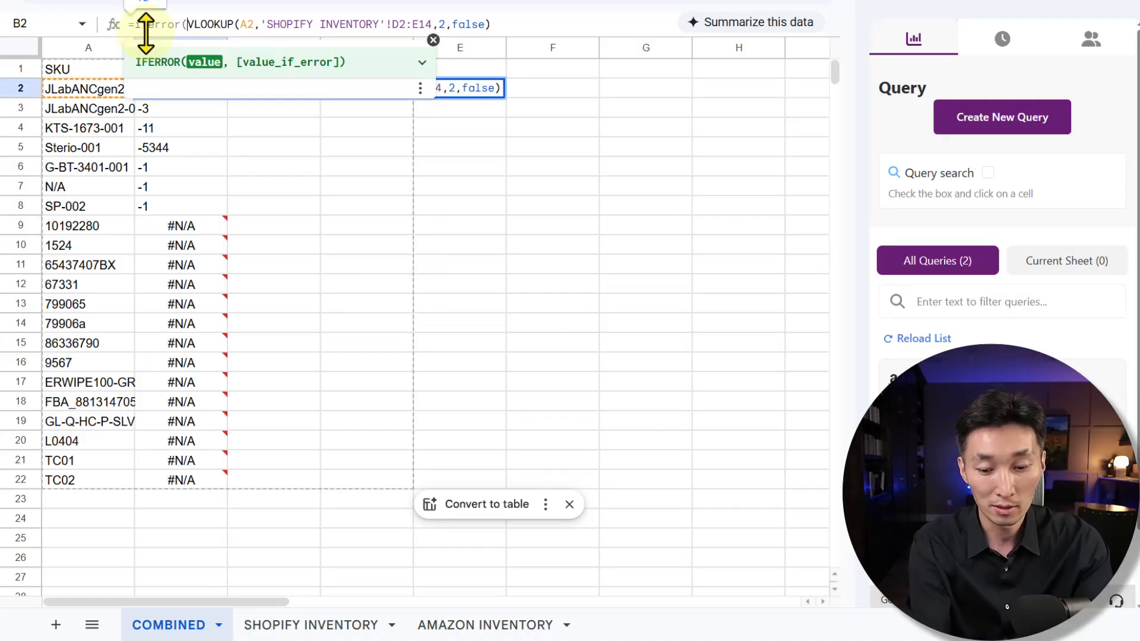
{"action": "type", "text": ")"}
{"action": "key", "text": "Return"}
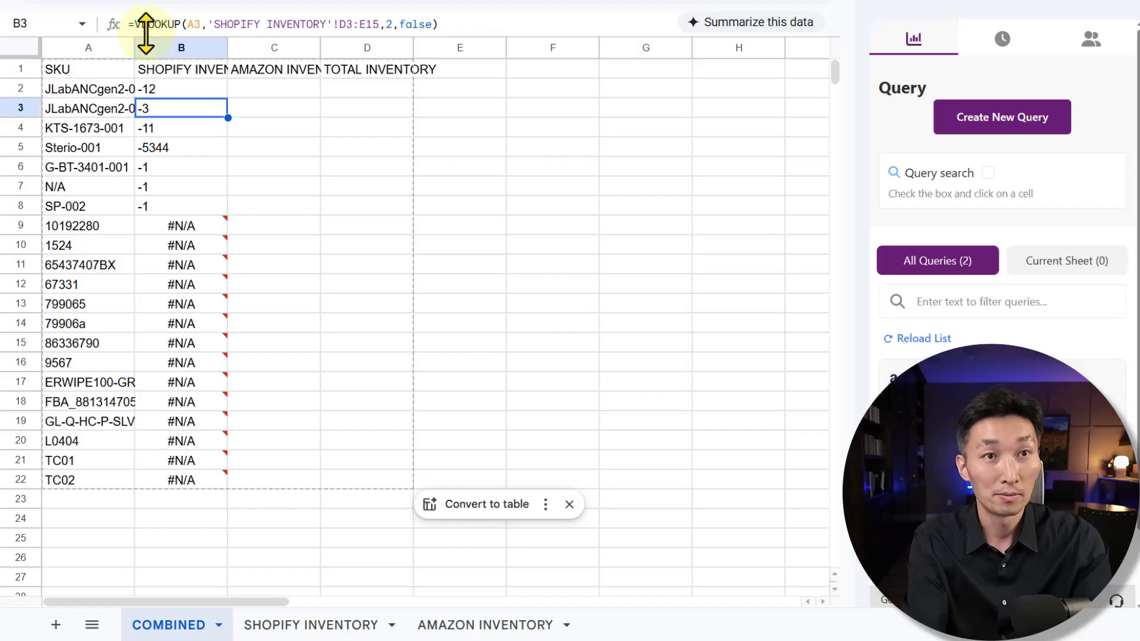
- Copy the IFERROR formula from B2 into B3:B22 and check the pasted formulas
{"action": "key", "text": "Up"}
{"action": "key", "text": "ctrl+c"}
{"action": "left_click_drag", "start_coordinate": [205, 112], "coordinate": [172, 483]}
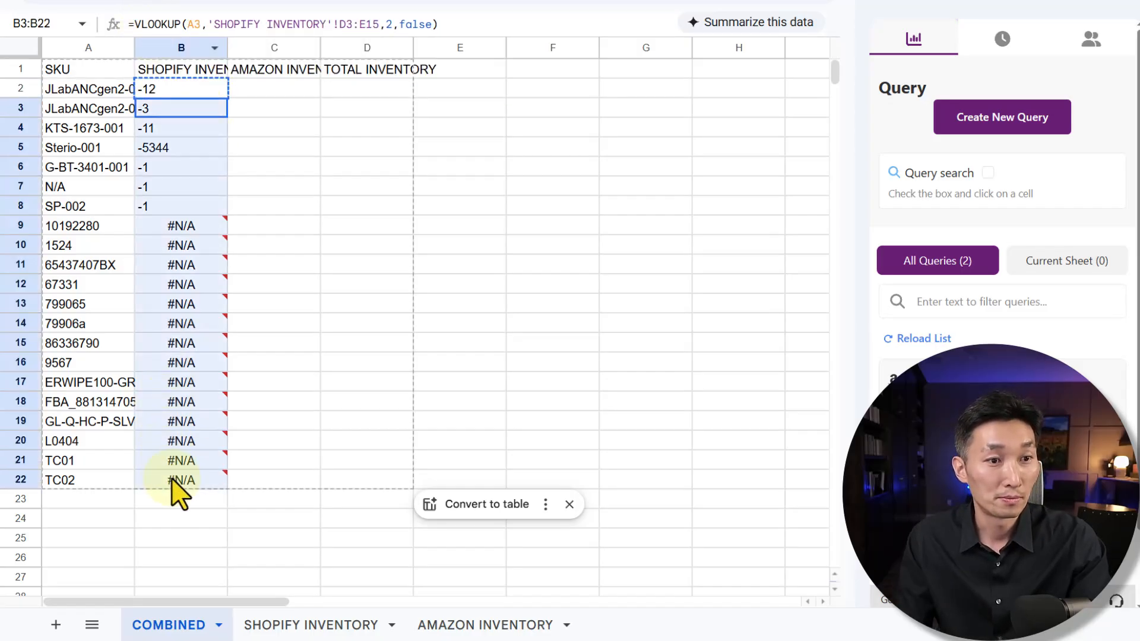
{"action": "key", "text": "ctrl+v"}
{"action": "left_click", "coordinate": [186, 225]}
{"action": "left_click", "coordinate": [181, 128]}
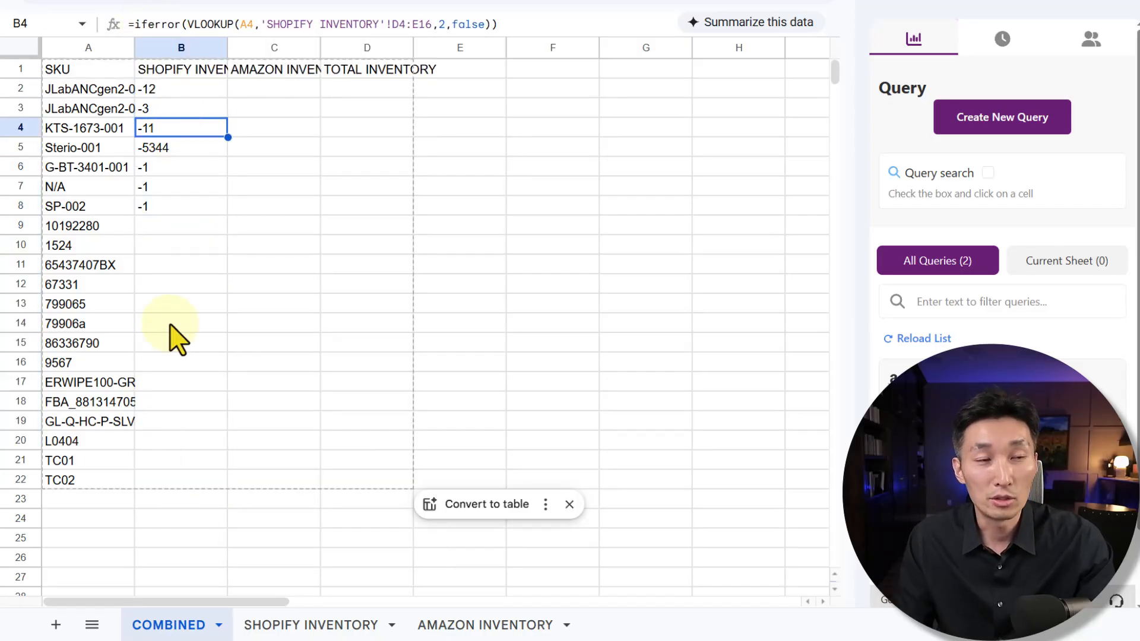
{"action": "left_click", "coordinate": [154, 248]}
{"action": "left_click_drag", "start_coordinate": [158, 226], "coordinate": [172, 463]}
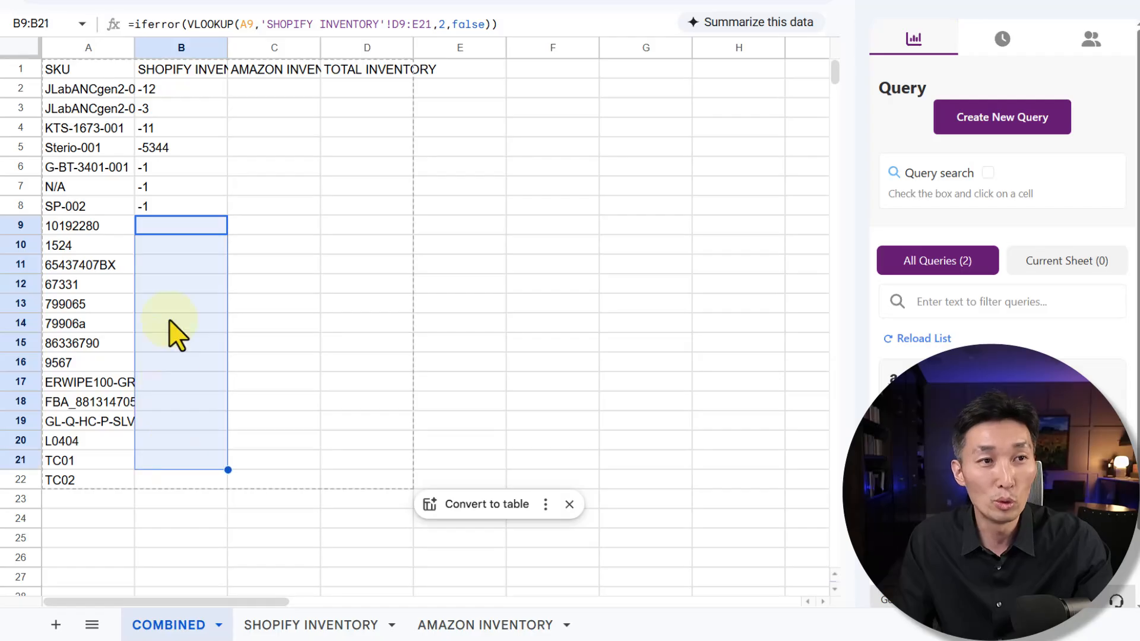
{"action": "left_click", "coordinate": [177, 325]}
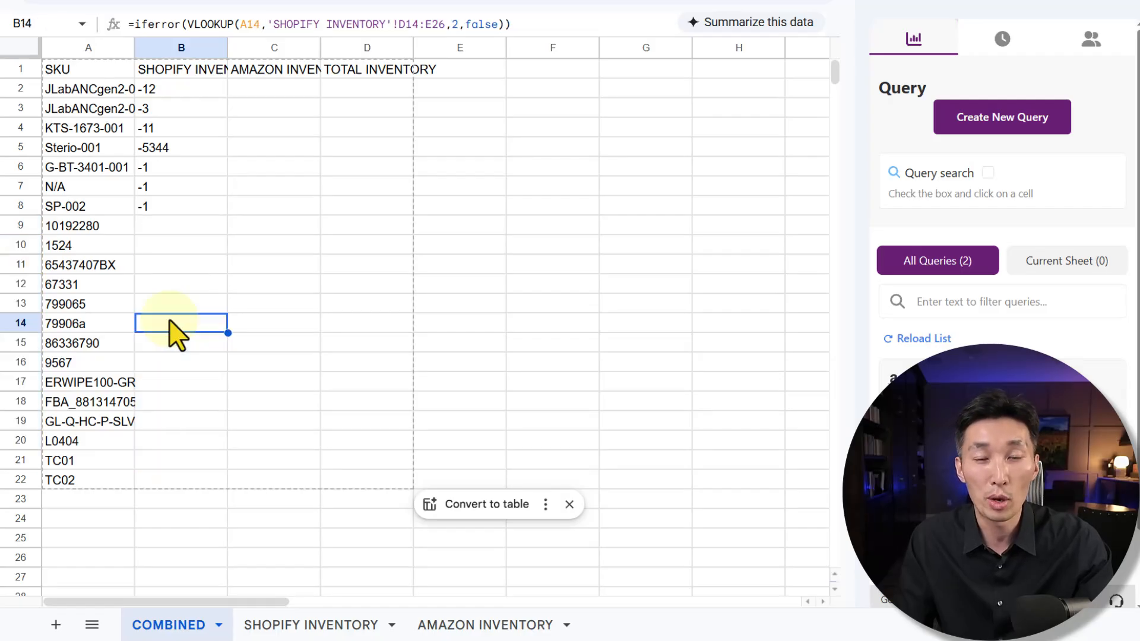
{"action": "left_click_drag", "start_coordinate": [368, 90], "coordinate": [371, 462]}
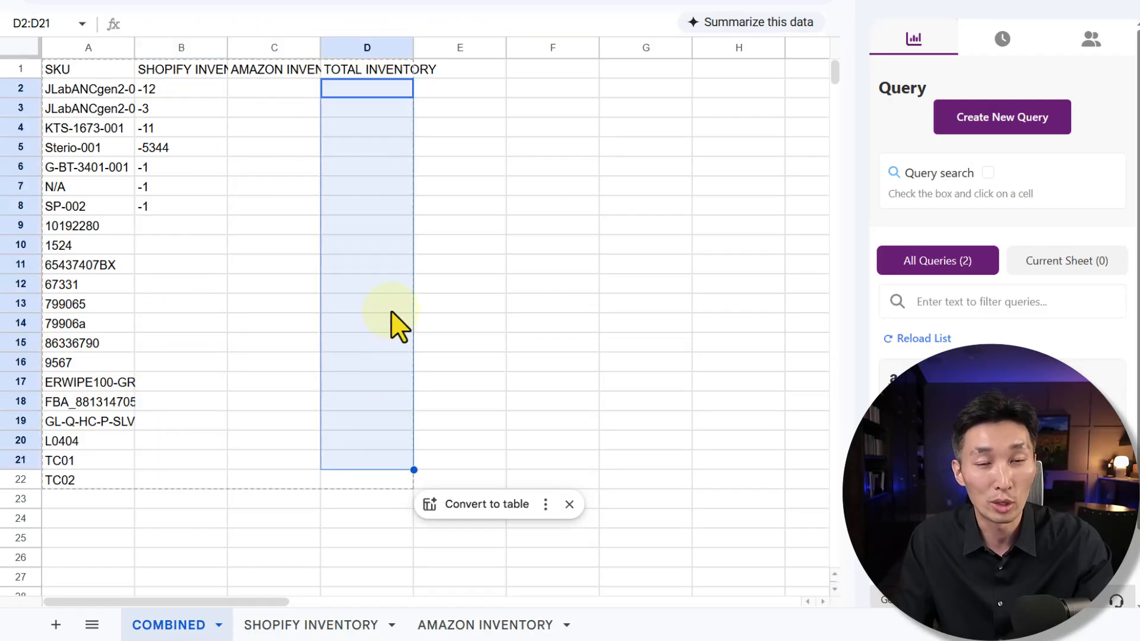
{"action": "left_click", "coordinate": [390, 309]}
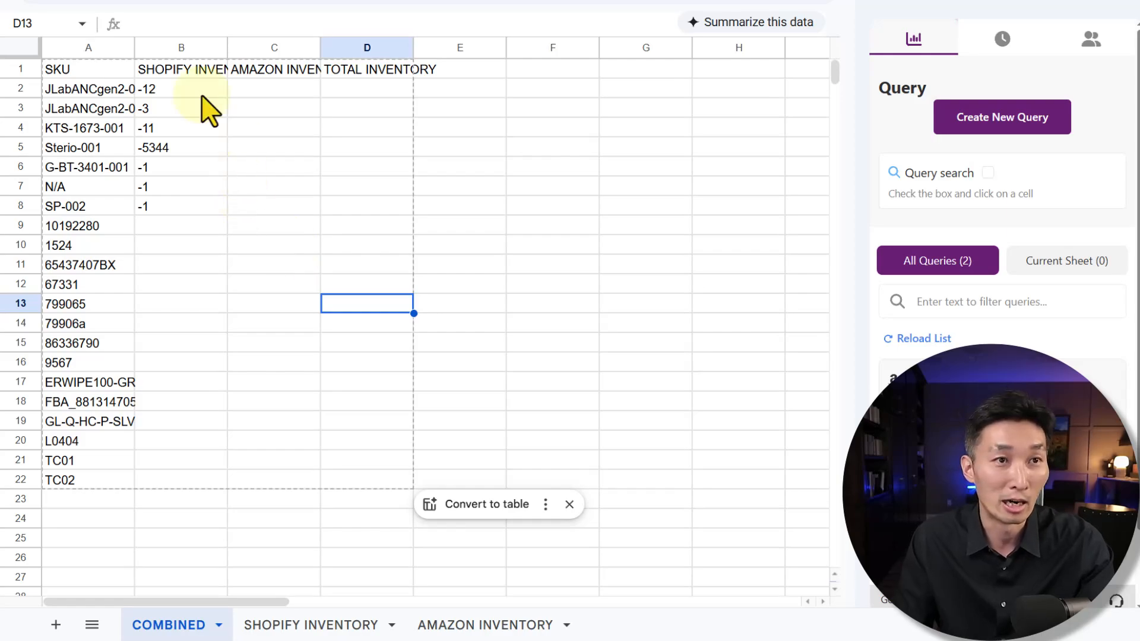
- Check the AMAZON INVENTORY sheet and insert the suggested formula =iferror(VLOOKUP(B2,'SHOPIFY INVENTORY'!E2:F14,2,false)) in C2 of the COMBINED sheet
{"action": "left_click", "coordinate": [267, 94]}
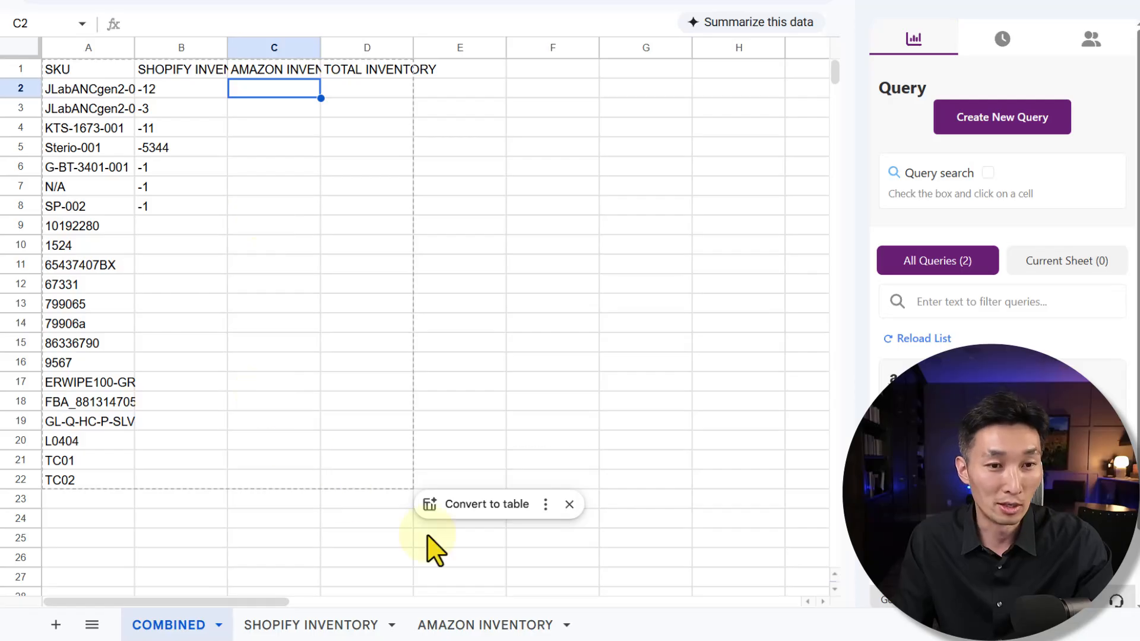
{"action": "left_click", "coordinate": [491, 625]}
{"action": "left_click", "coordinate": [220, 109]}
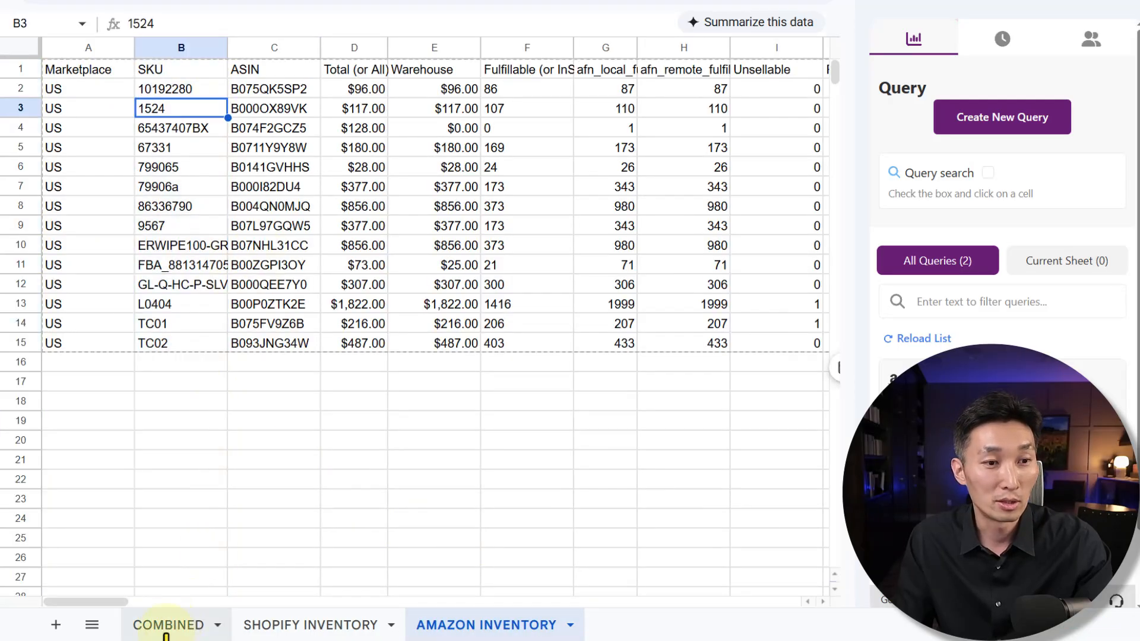
{"action": "left_click", "coordinate": [170, 626]}
{"action": "type", "text": "=if"}
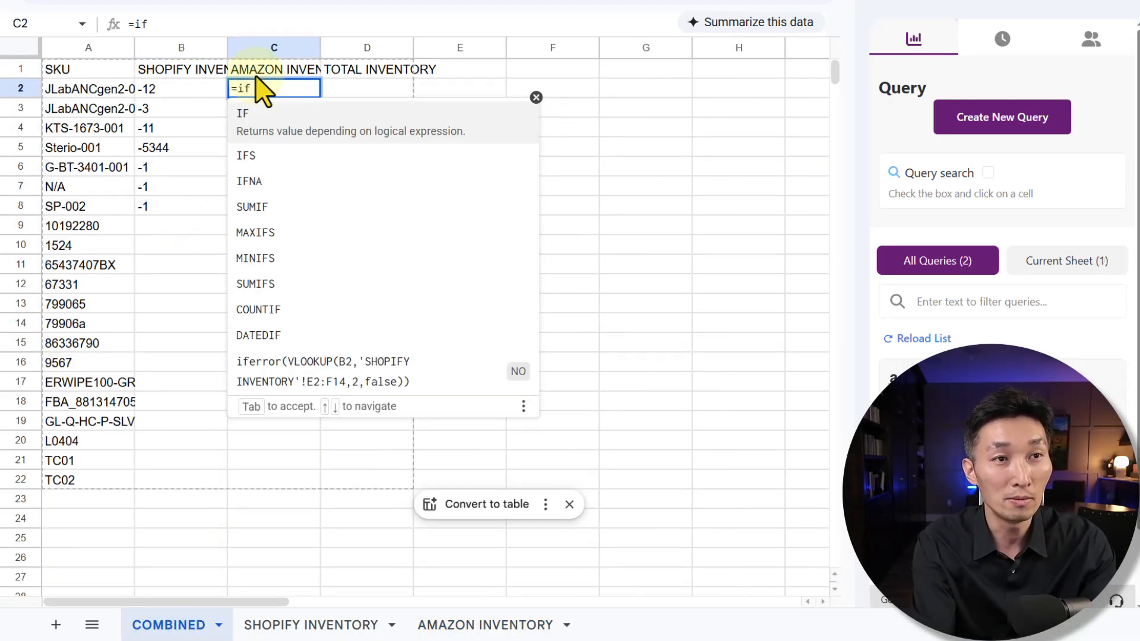
{"action": "key", "text": "Tab"}
{"action": "key", "text": "Return"}
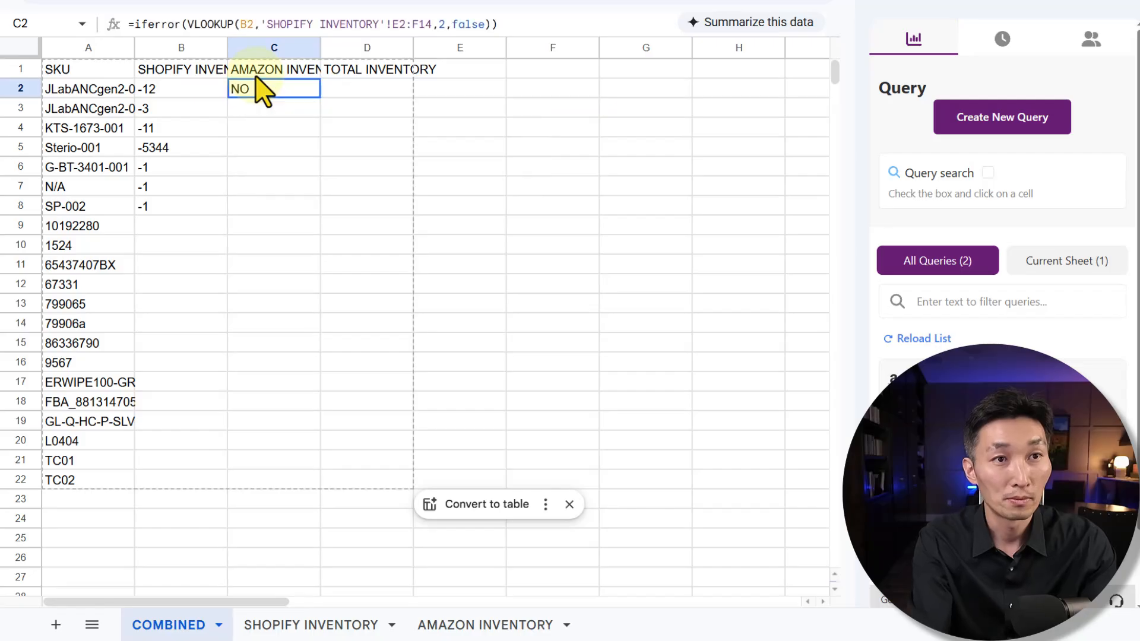
- Change the VLOOKUP search key in C2 to A2
{"action": "double_click", "coordinate": [273, 98]}
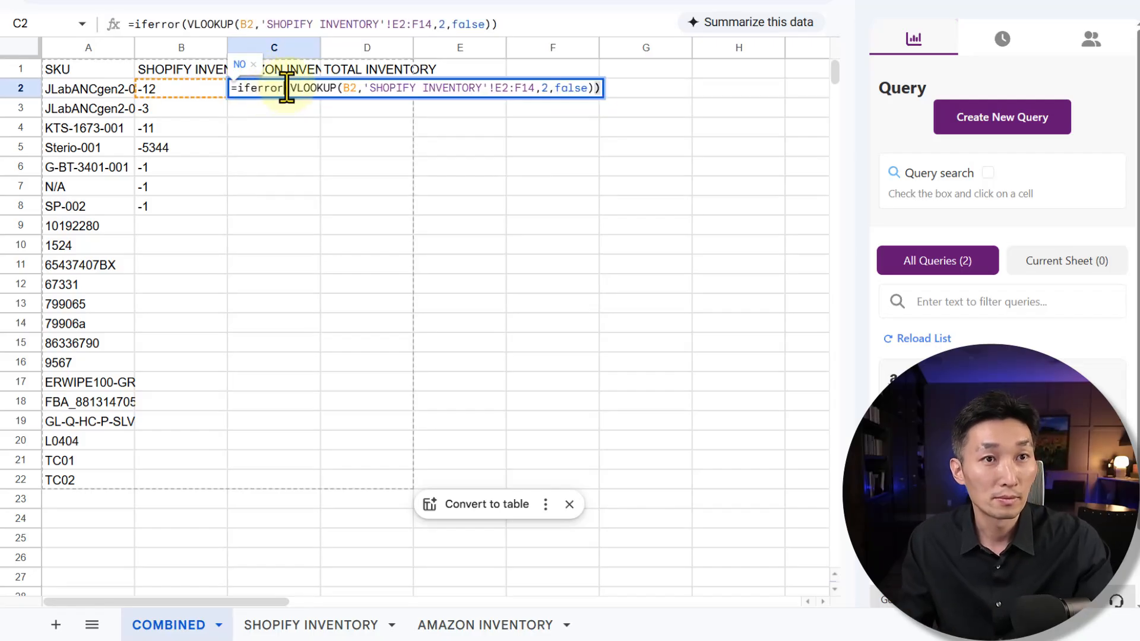
{"action": "left_click", "coordinate": [369, 89]}
{"action": "key", "text": "Left"}
{"action": "key", "text": "Left"}
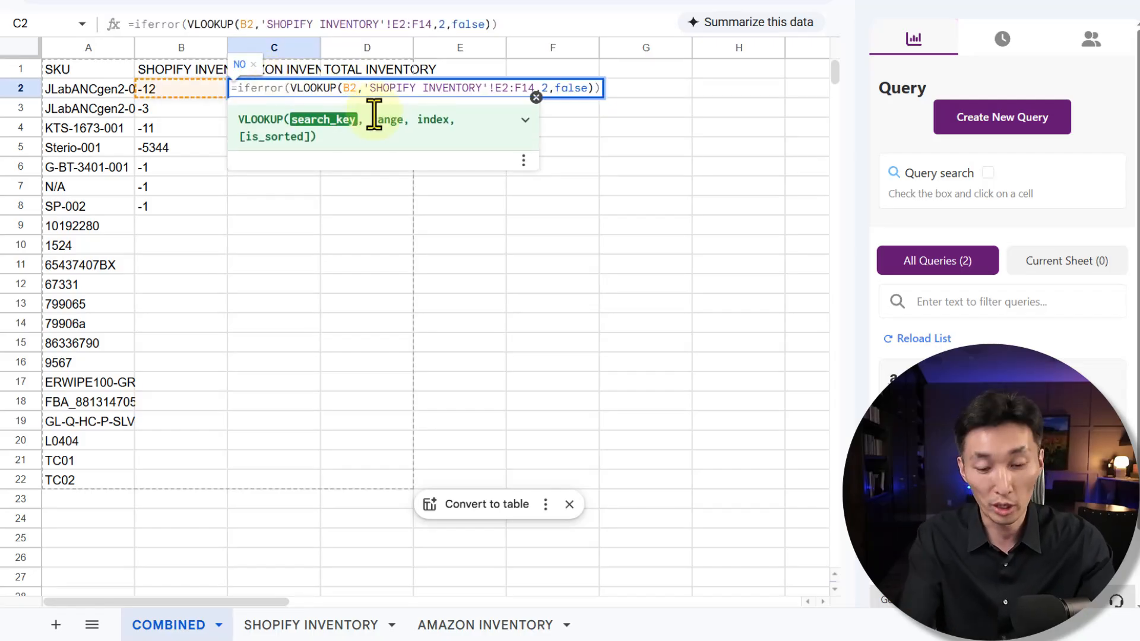
{"action": "key", "text": "BackSpace"}
{"action": "type", "text": "A"}
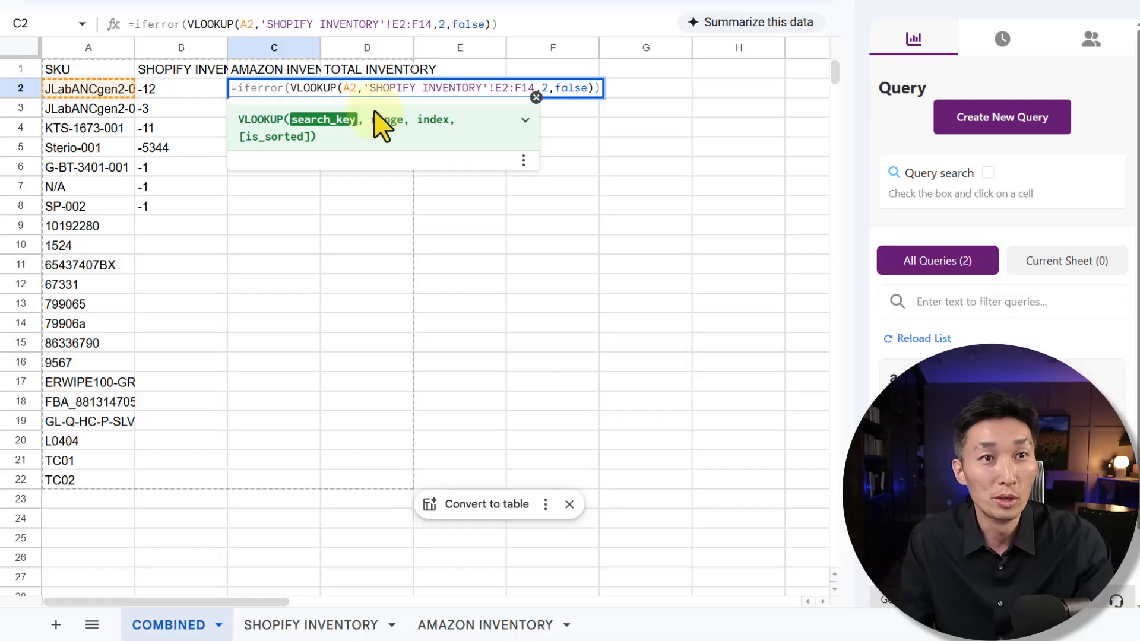
- Replace the lookup range in the C2 formula with 'AMAZON INVENTORY'!B2:D15
{"action": "left_click", "coordinate": [374, 89]}
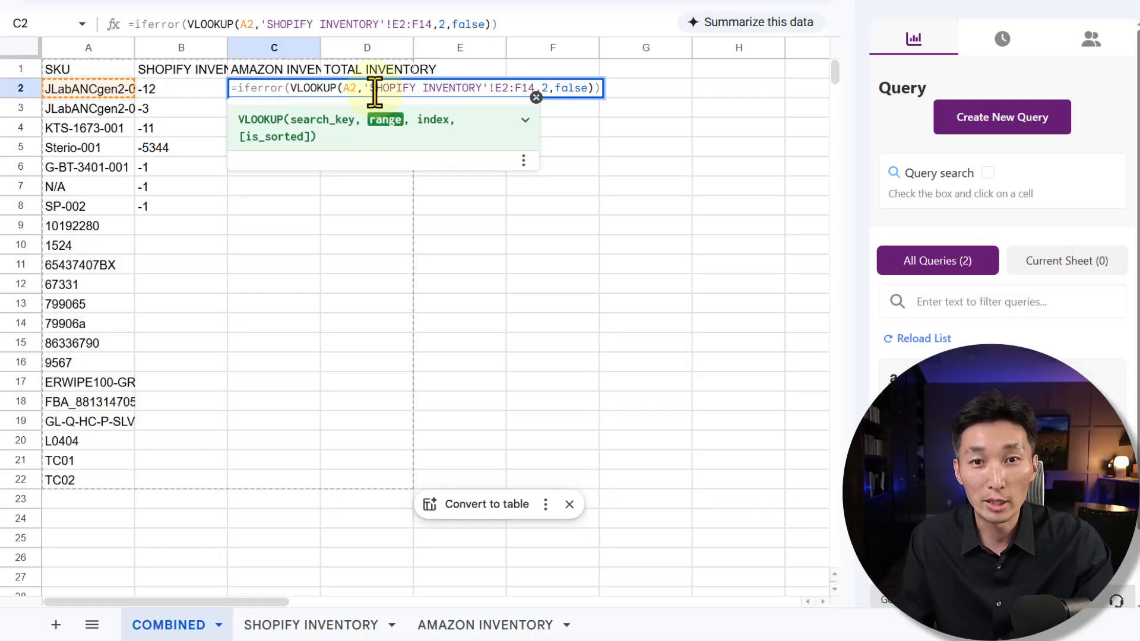
{"action": "left_click", "coordinate": [411, 89]}
{"action": "left_click_drag", "start_coordinate": [368, 88], "coordinate": [526, 88]}
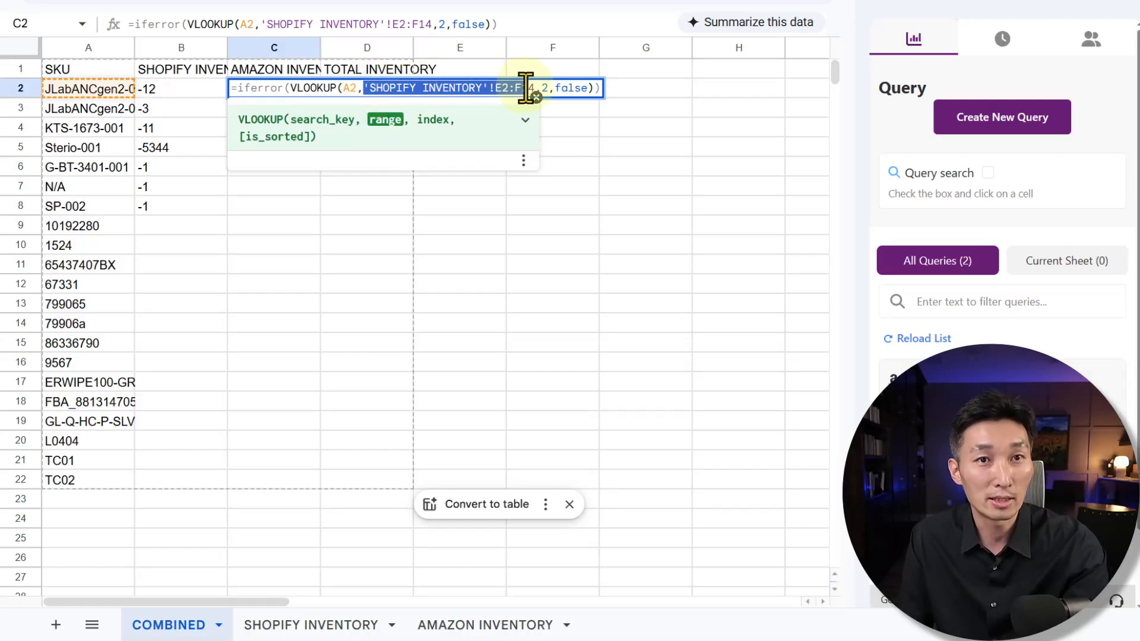
{"action": "key", "text": "BackSpace"}
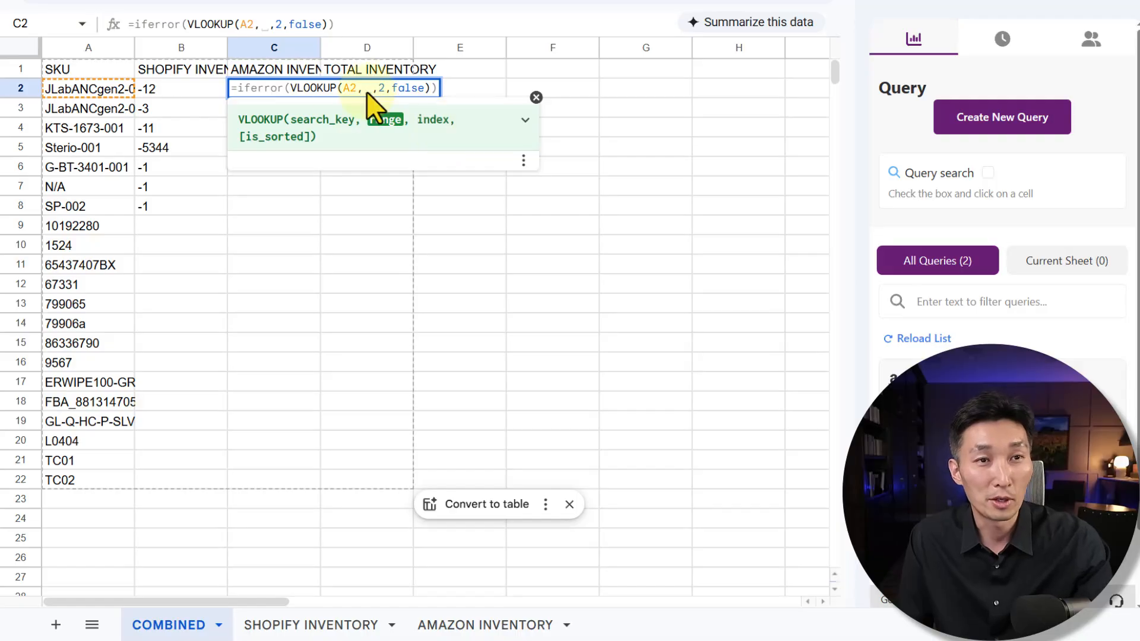
{"action": "left_click", "coordinate": [475, 624]}
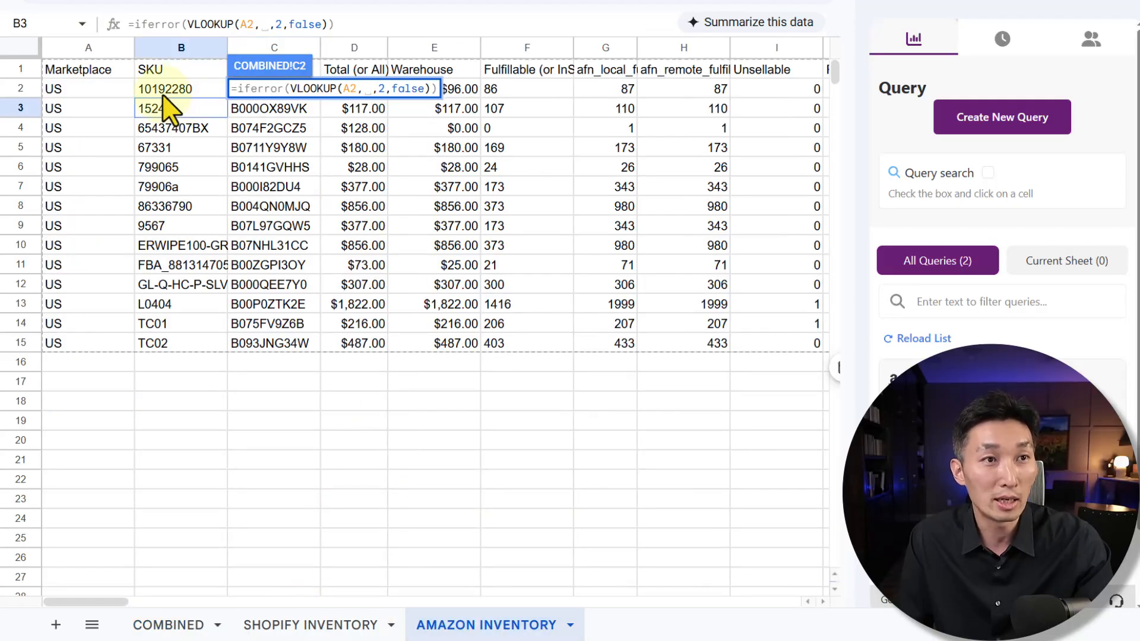
{"action": "left_click_drag", "start_coordinate": [157, 86], "coordinate": [374, 365]}
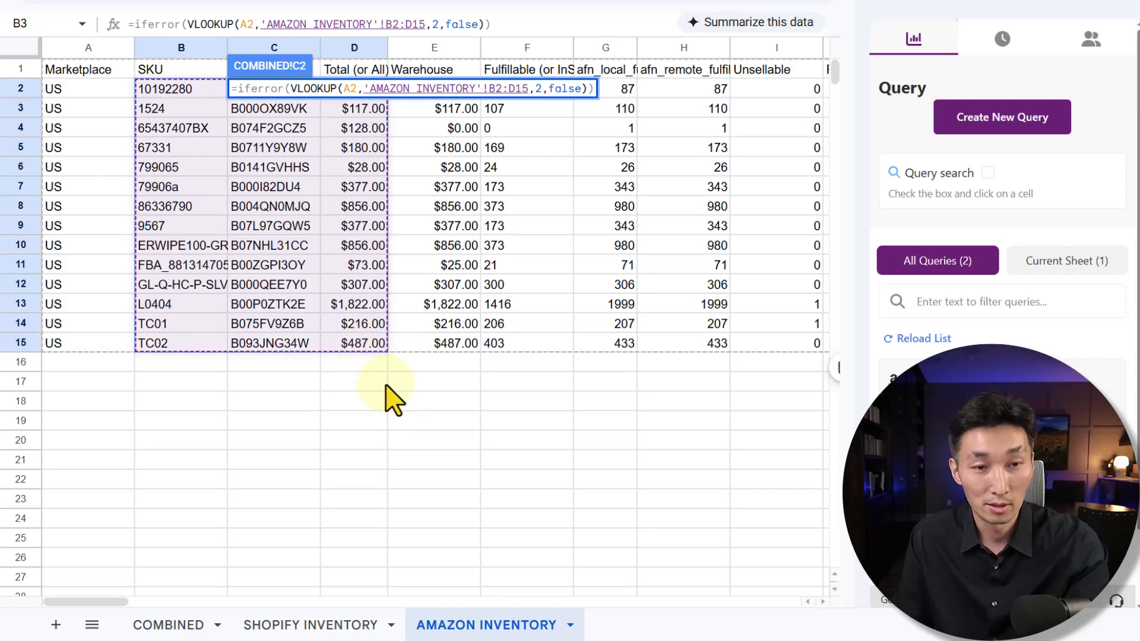
{"action": "key", "text": "Return"}
- Set the VLOOKUP column index in C2 to 3
{"action": "left_click", "coordinate": [436, 24]}
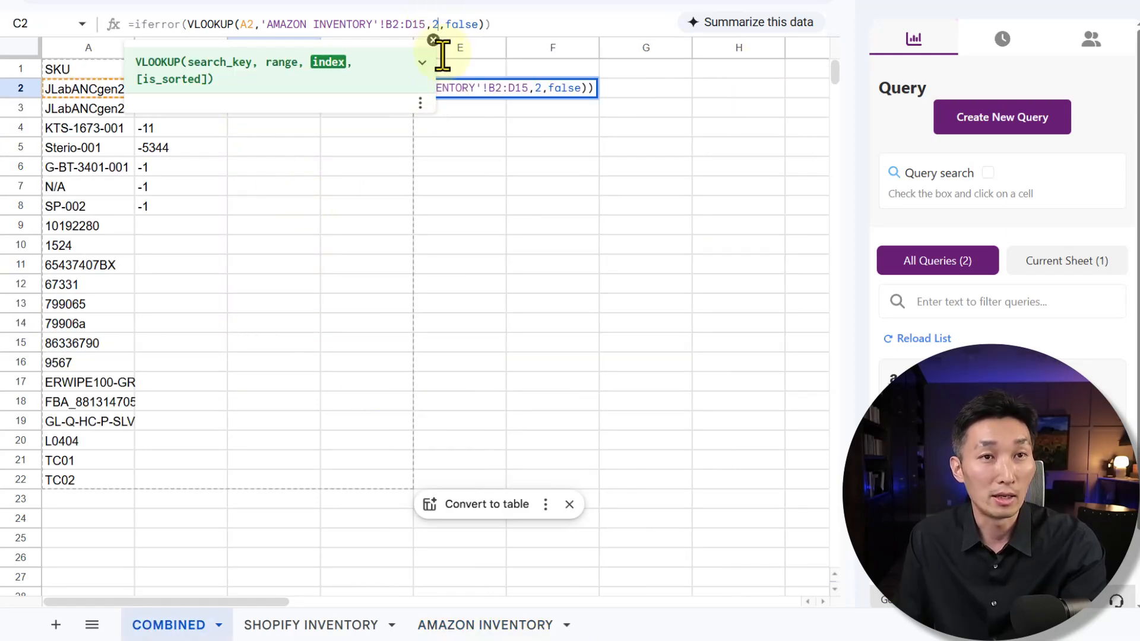
{"action": "key", "text": "BackSpace"}
{"action": "type", "text": "3"}
{"action": "key", "text": "Return"}
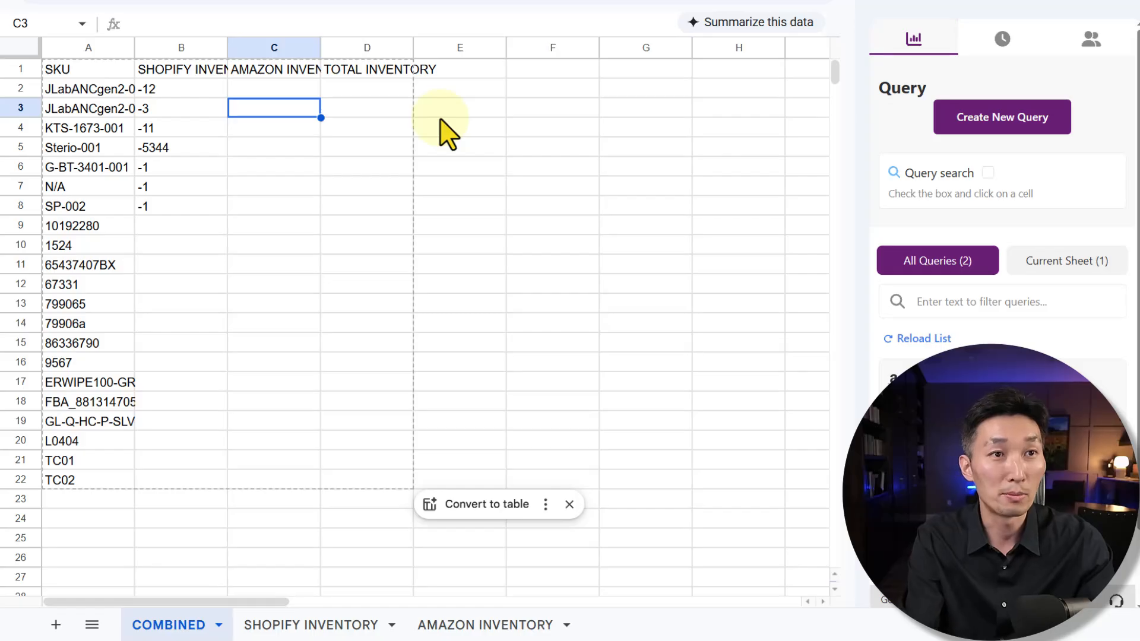
- Fill the Amazon lookup with the absolute range $B$2:$D$15 from C2 down through C22 and inspect the formula in C6
{"action": "key", "text": "Up"}
{"action": "left_click_drag", "start_coordinate": [320, 98], "coordinate": [293, 483]}
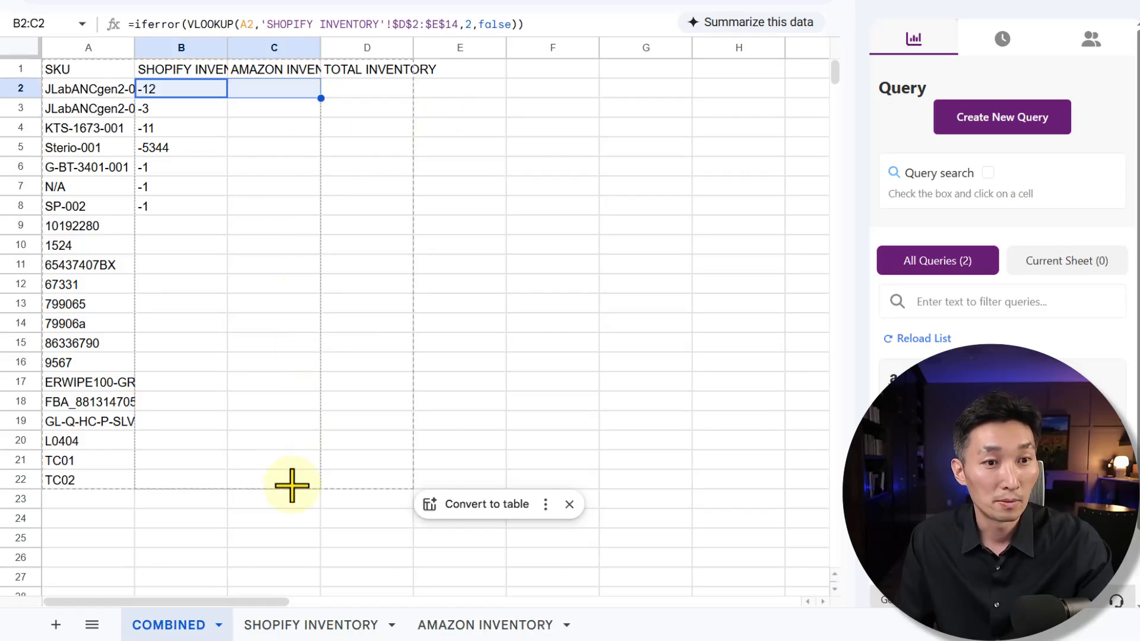
{"action": "left_click", "coordinate": [250, 162]}
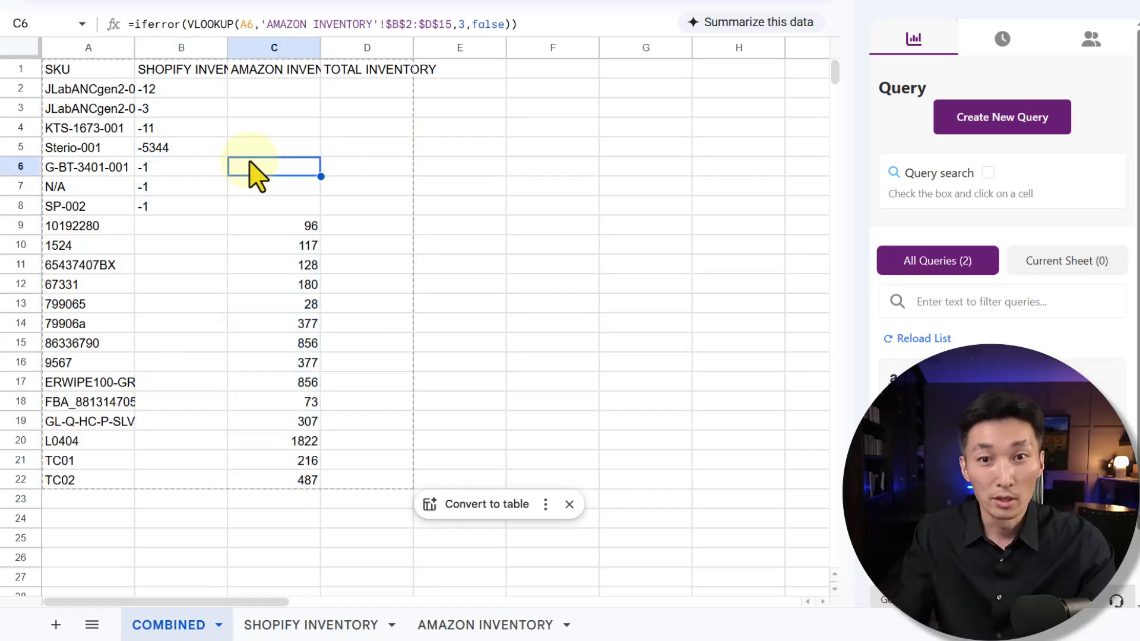
{"action": "left_click", "coordinate": [224, 24]}
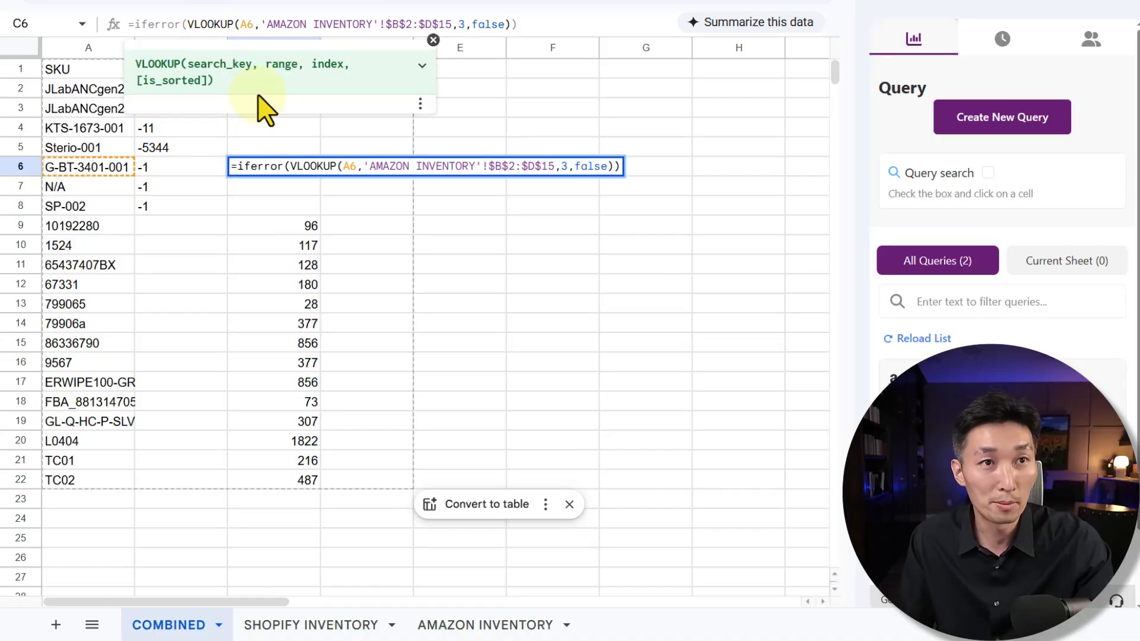
{"action": "left_click", "coordinate": [423, 25]}
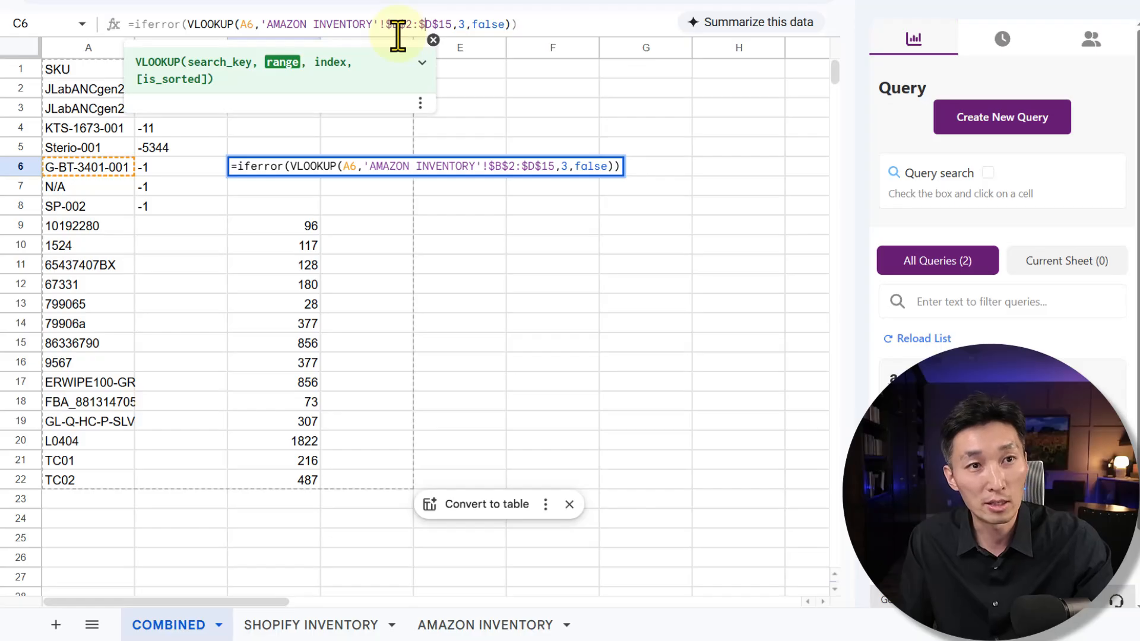
{"action": "key", "text": "Escape"}
- Review the Shopify quantities in B2:B8 against the Amazon inventory column
{"action": "left_click_drag", "start_coordinate": [183, 89], "coordinate": [188, 212]}
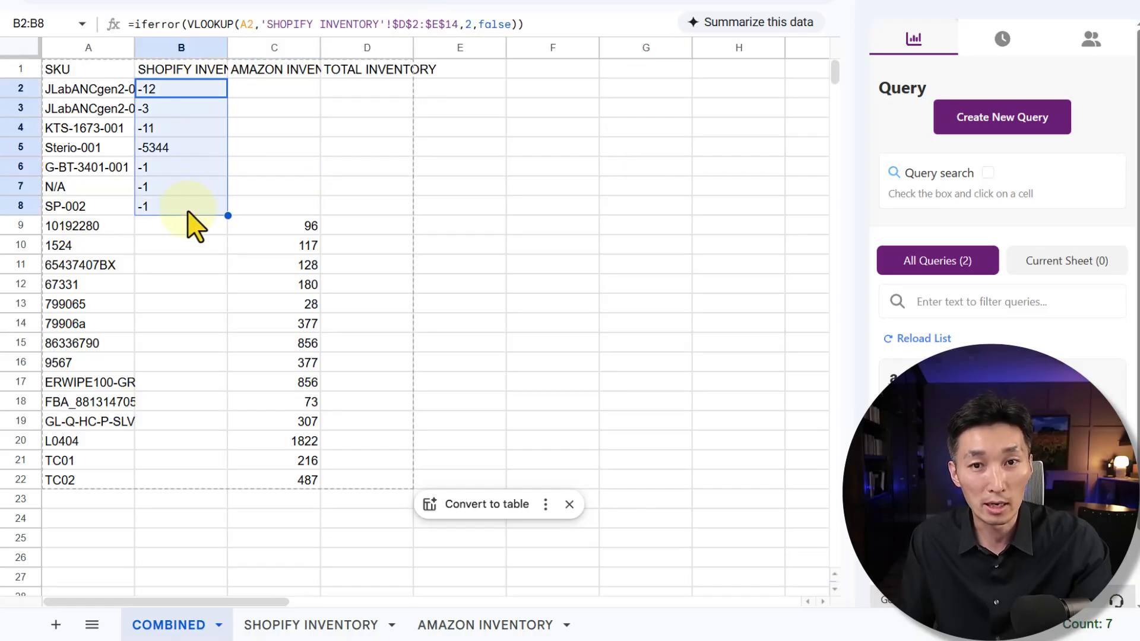
{"action": "left_click", "coordinate": [271, 47]}
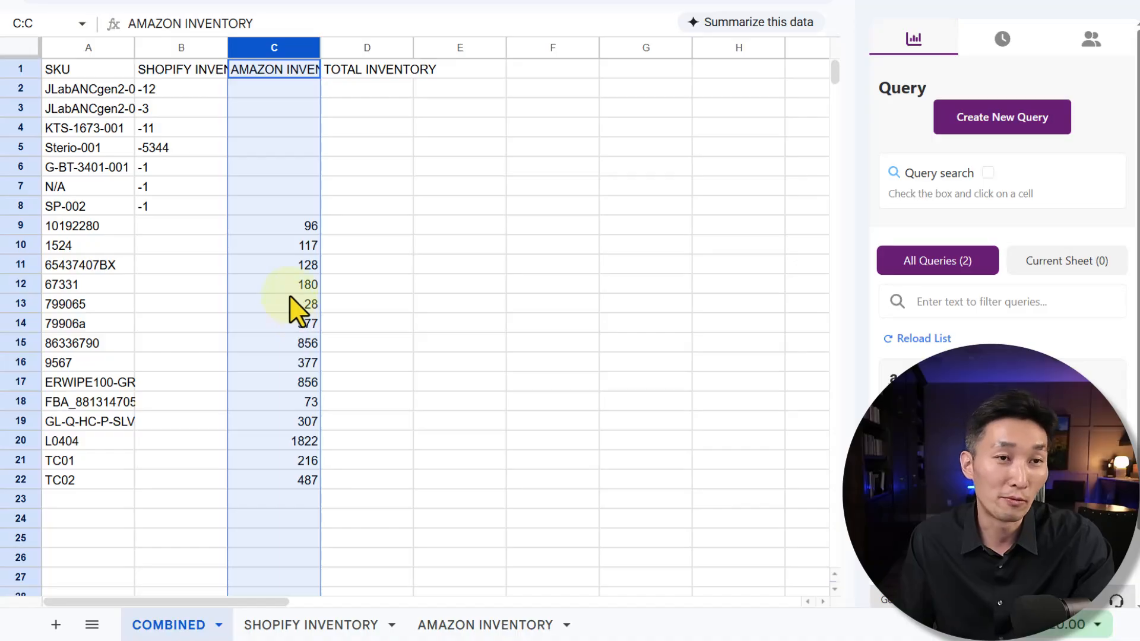
{"action": "left_click", "coordinate": [190, 185]}
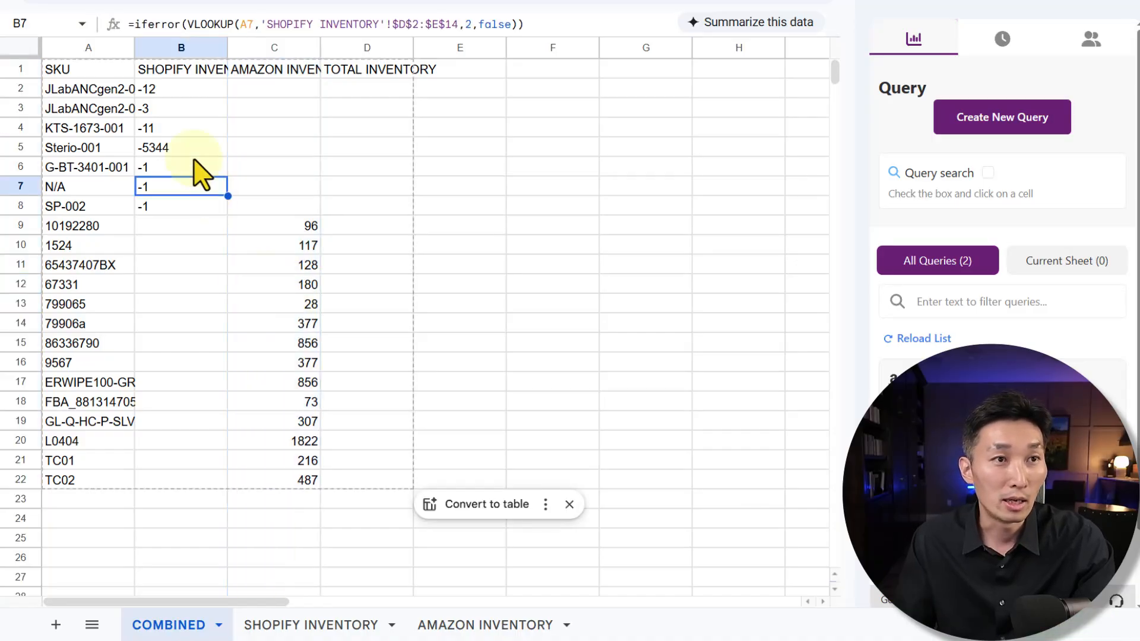
{"action": "left_click_drag", "start_coordinate": [160, 89], "coordinate": [161, 208]}
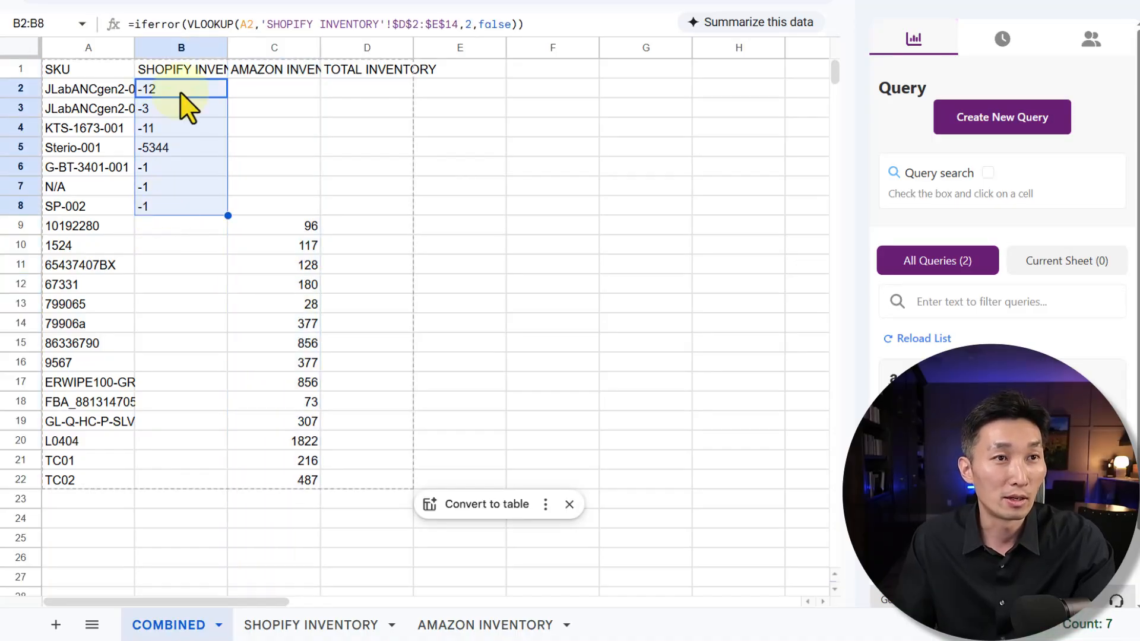
- Enter =SUM(abs(B2)+C2) in D2 to total the Shopify and Amazon inventory
{"action": "left_click", "coordinate": [380, 89]}
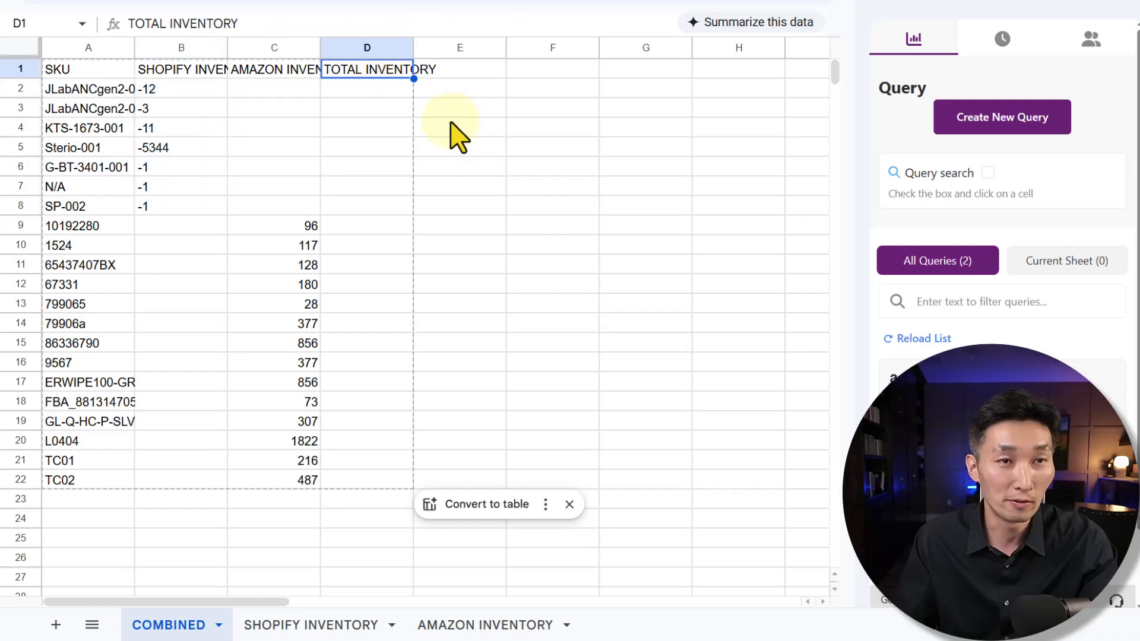
{"action": "left_click", "coordinate": [396, 108]}
{"action": "type", "text": "=sum"}
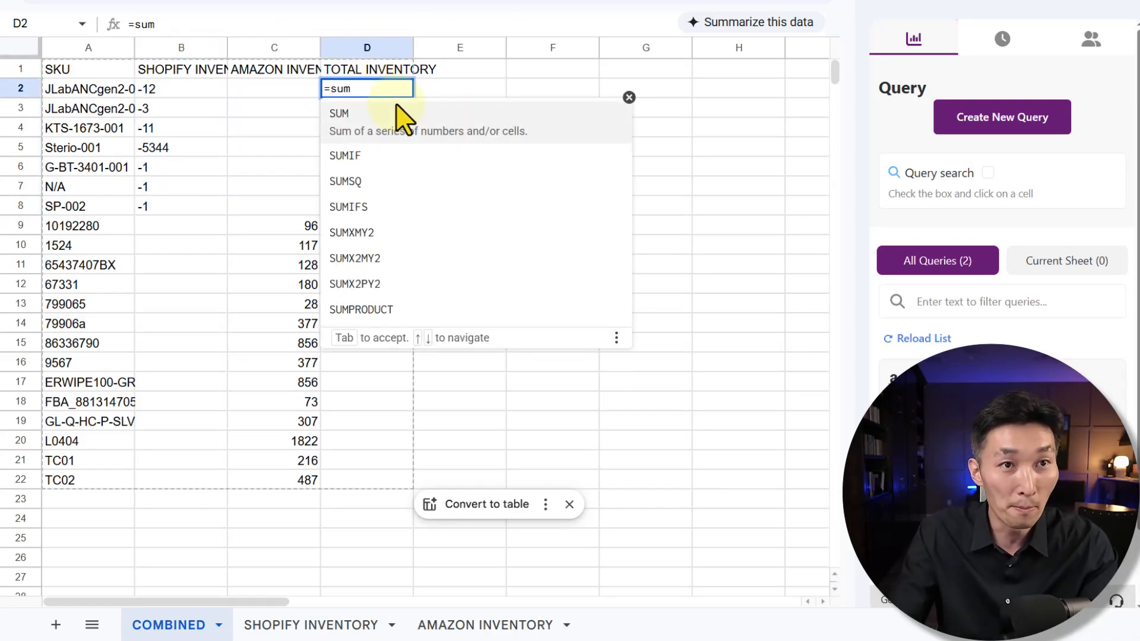
{"action": "left_click", "coordinate": [403, 118]}
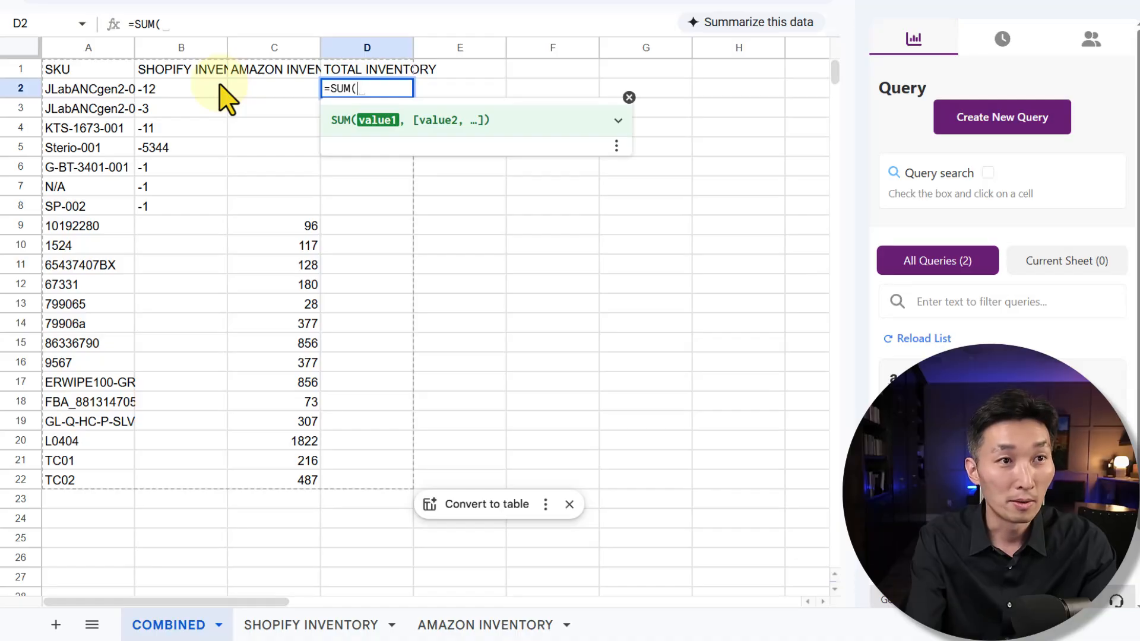
{"action": "type", "text": "abs("}
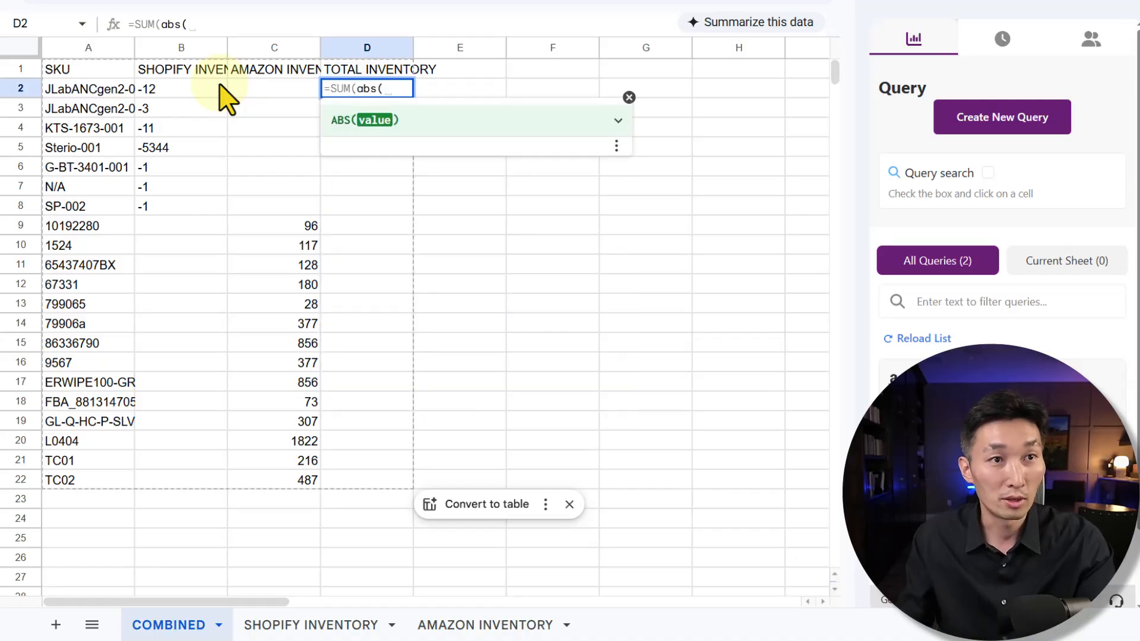
{"action": "left_click", "coordinate": [220, 88]}
{"action": "type", "text": ")+"}
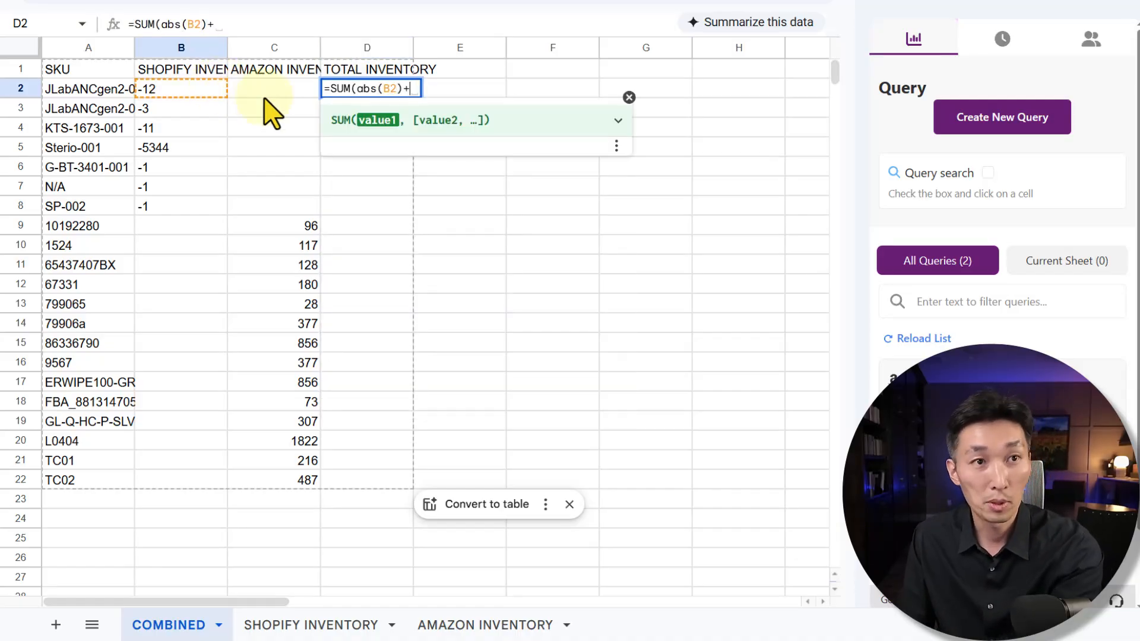
{"action": "left_click", "coordinate": [276, 89]}
{"action": "key", "text": "Return"}
- Fill the total inventory formula from D2 down through D22 and check several of the filled cells
{"action": "left_click", "coordinate": [374, 93]}
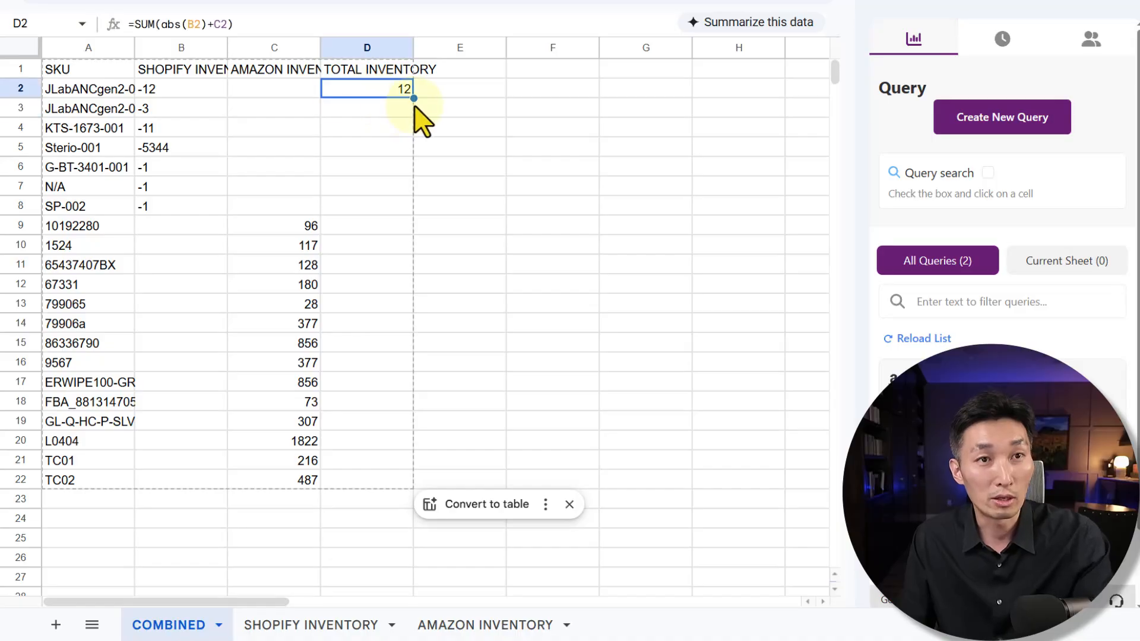
{"action": "left_click_drag", "start_coordinate": [413, 98], "coordinate": [382, 488]}
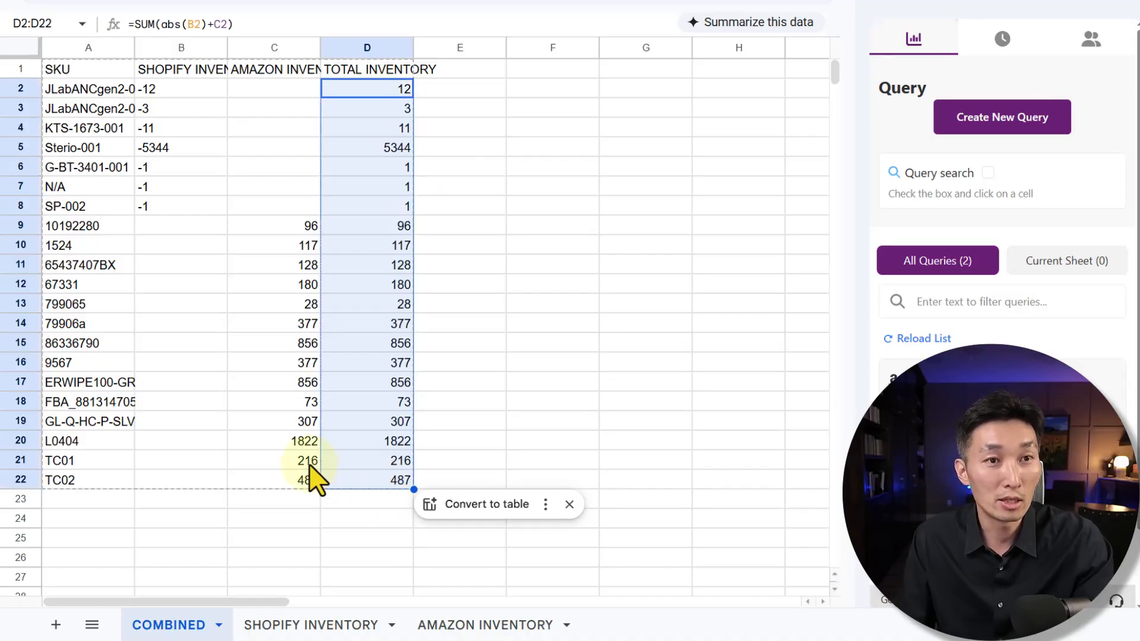
{"action": "left_click", "coordinate": [338, 287]}
{"action": "left_click", "coordinate": [341, 229]}
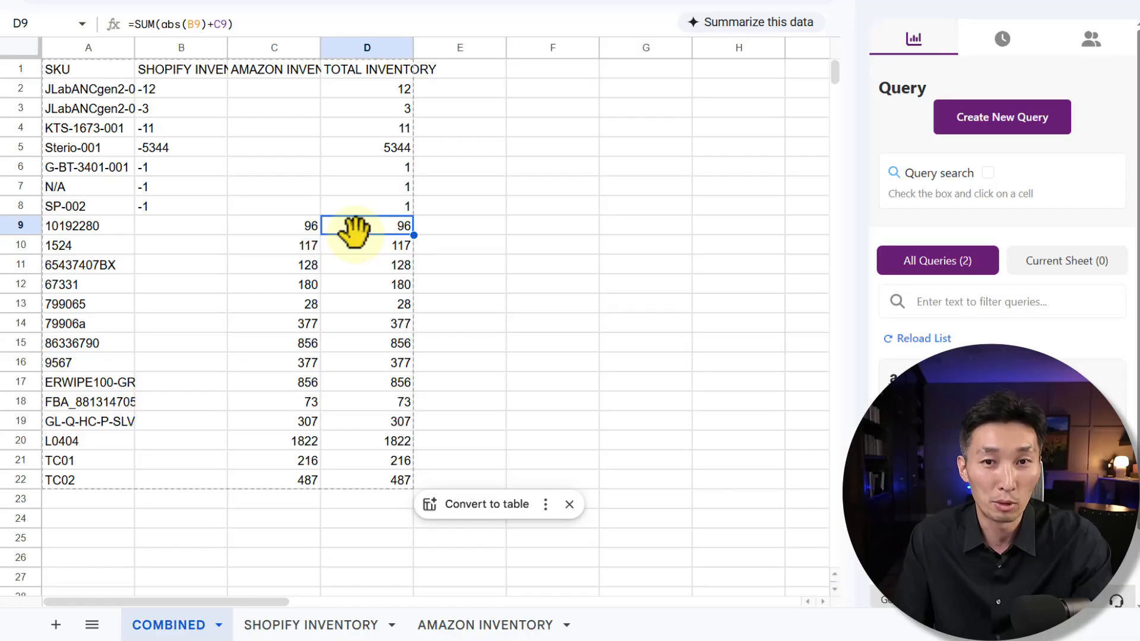
{"action": "left_click", "coordinate": [330, 186]}
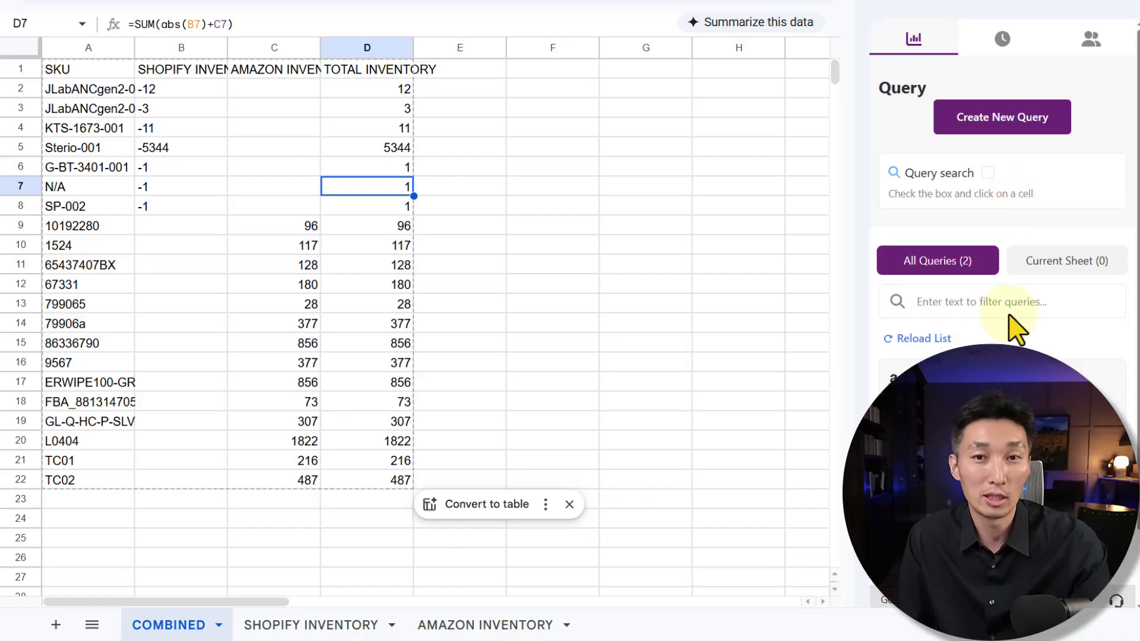
{"action": "left_click", "coordinate": [343, 246]}
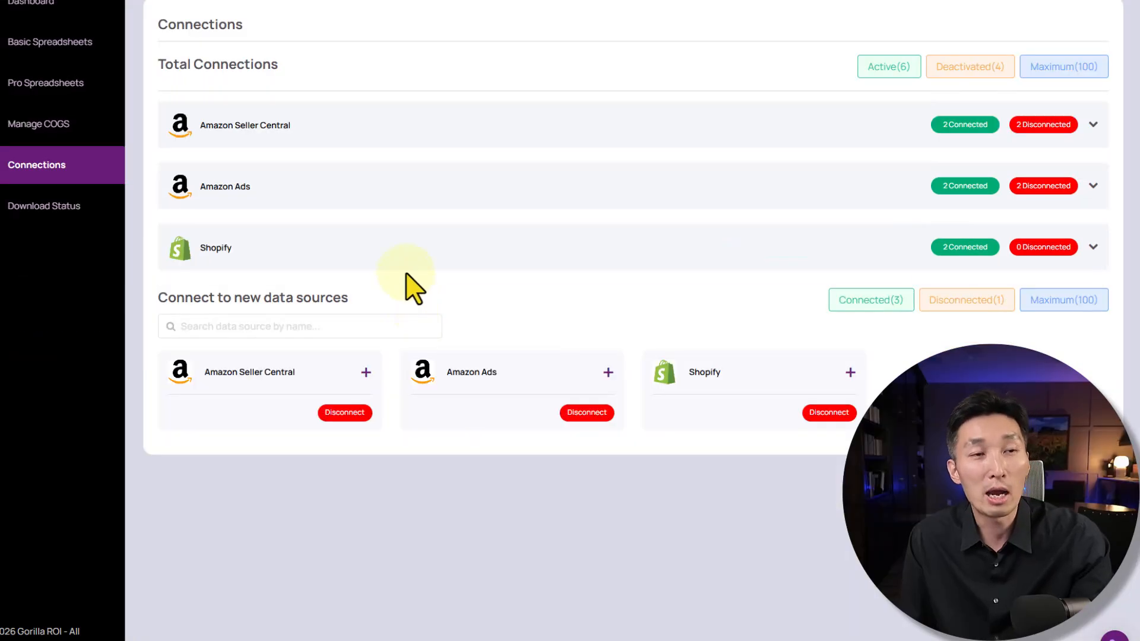
- Review the Amazon Seller Central and Shopify accounts on Gorilla ROI's Connections page, and view and dismiss the form for authorizing a new Shopify store
{"action": "left_click", "coordinate": [295, 137]}
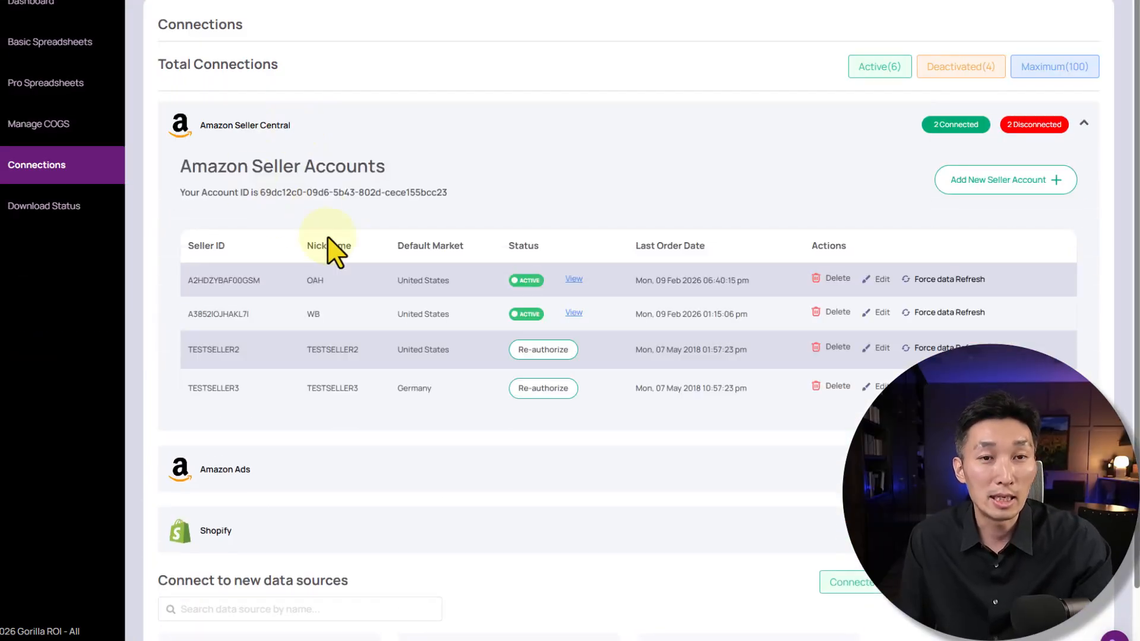
{"action": "scroll", "coordinate": [437, 291], "scroll_direction": "down", "scroll_amount": 2}
{"action": "left_click", "coordinate": [350, 452]}
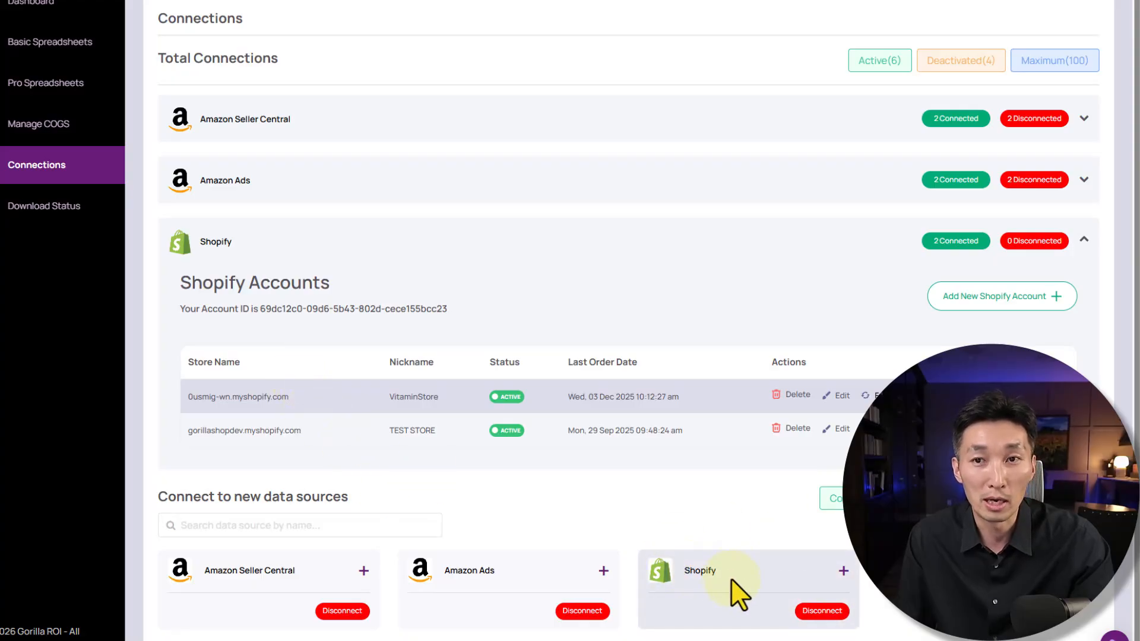
{"action": "left_click", "coordinate": [1008, 300]}
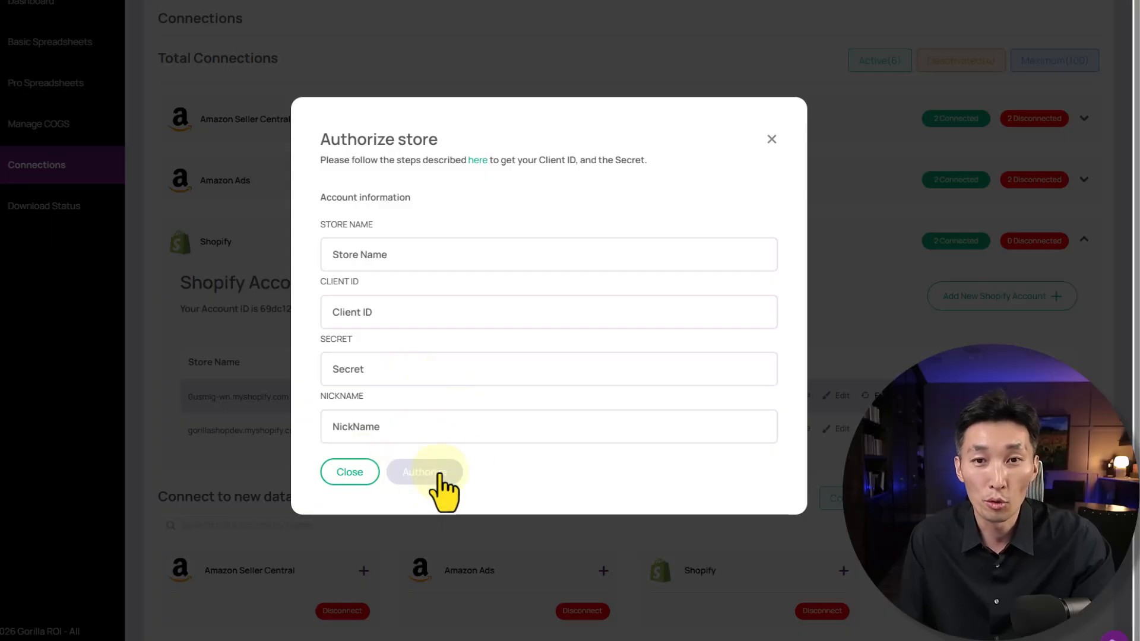
{"action": "left_click", "coordinate": [769, 140]}
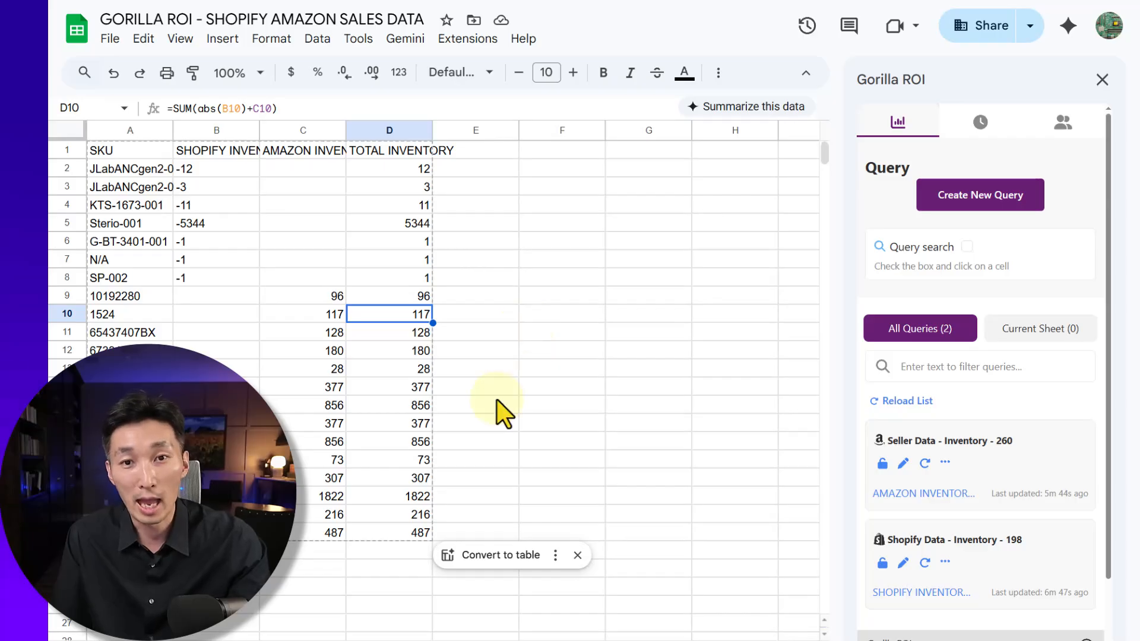
- Refresh the Shopify Data - Inventory - 198 query from the spreadsheet and check the reloaded SHOPIFY INVENTORY data
{"action": "left_click", "coordinate": [328, 390]}
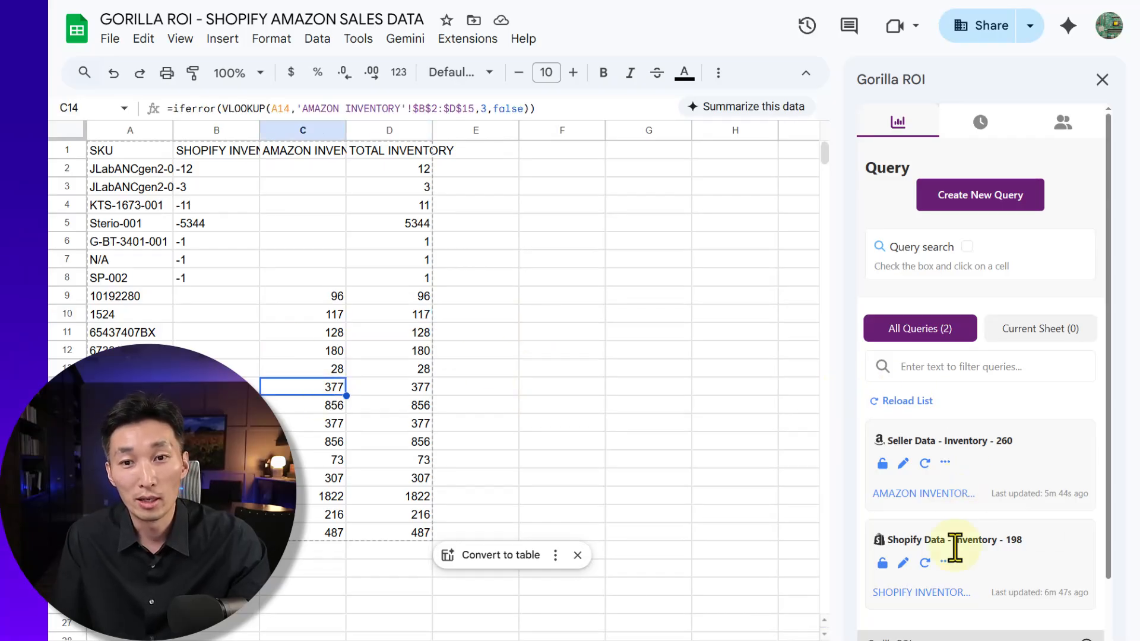
{"action": "scroll", "coordinate": [955, 549], "scroll_direction": "down", "scroll_amount": 2}
{"action": "left_click", "coordinate": [924, 485]}
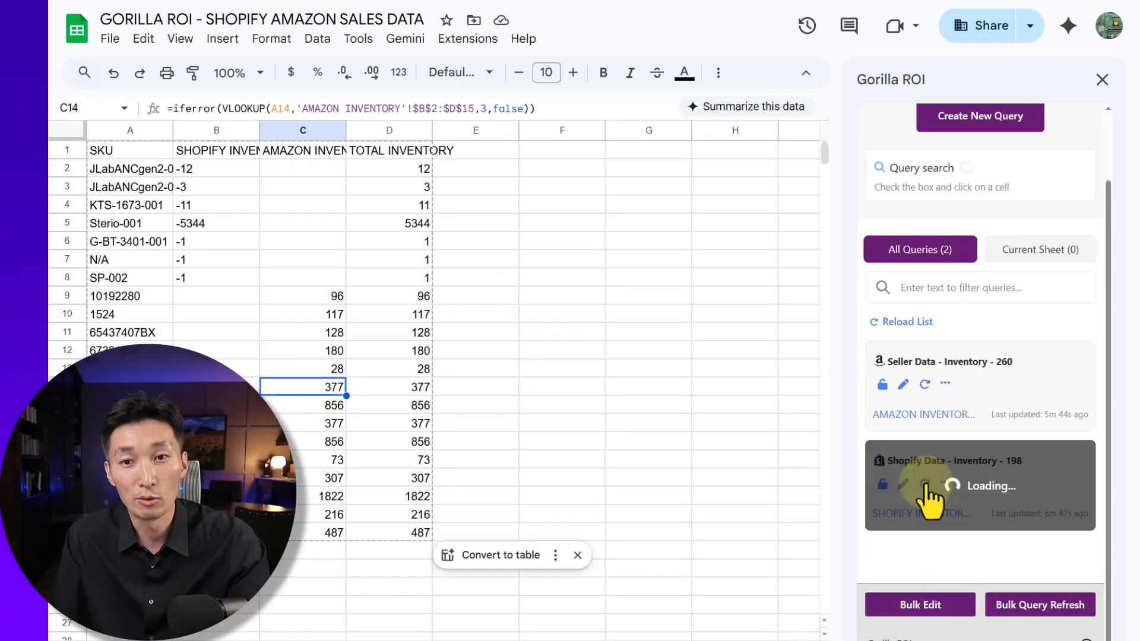
{"action": "left_click", "coordinate": [378, 640]}
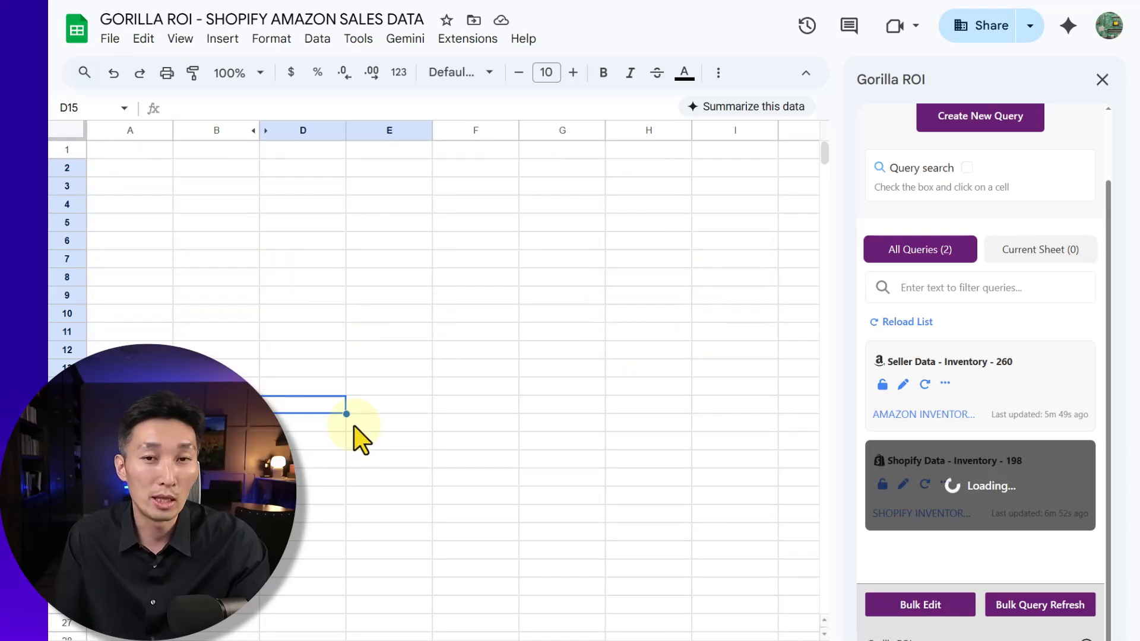
{"action": "left_click", "coordinate": [189, 208]}
{"action": "left_click", "coordinate": [168, 171]}
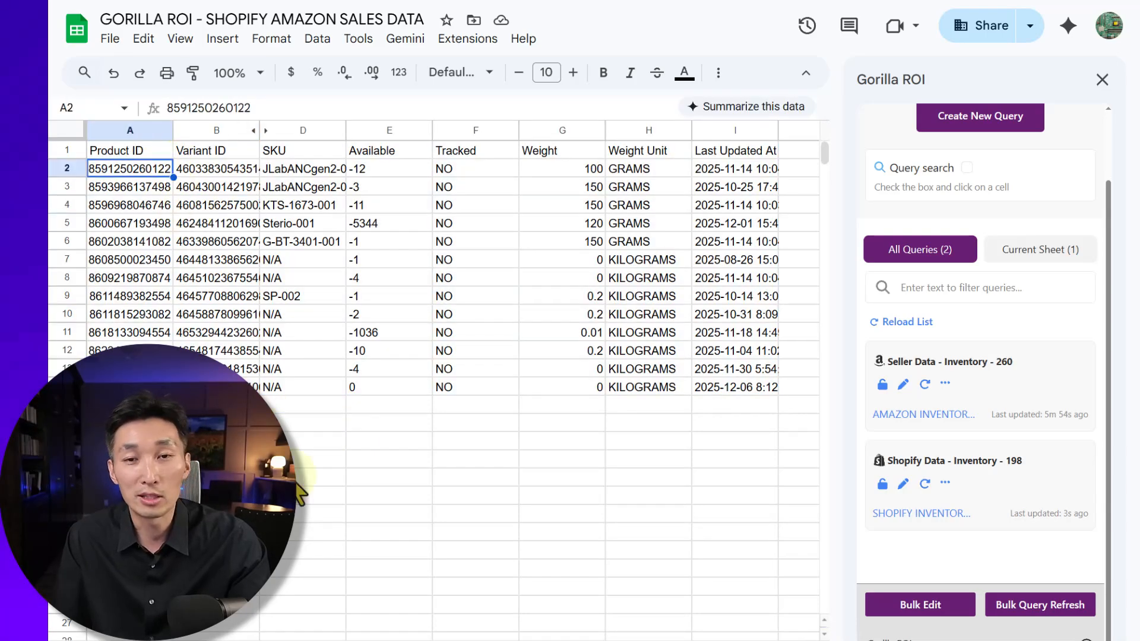